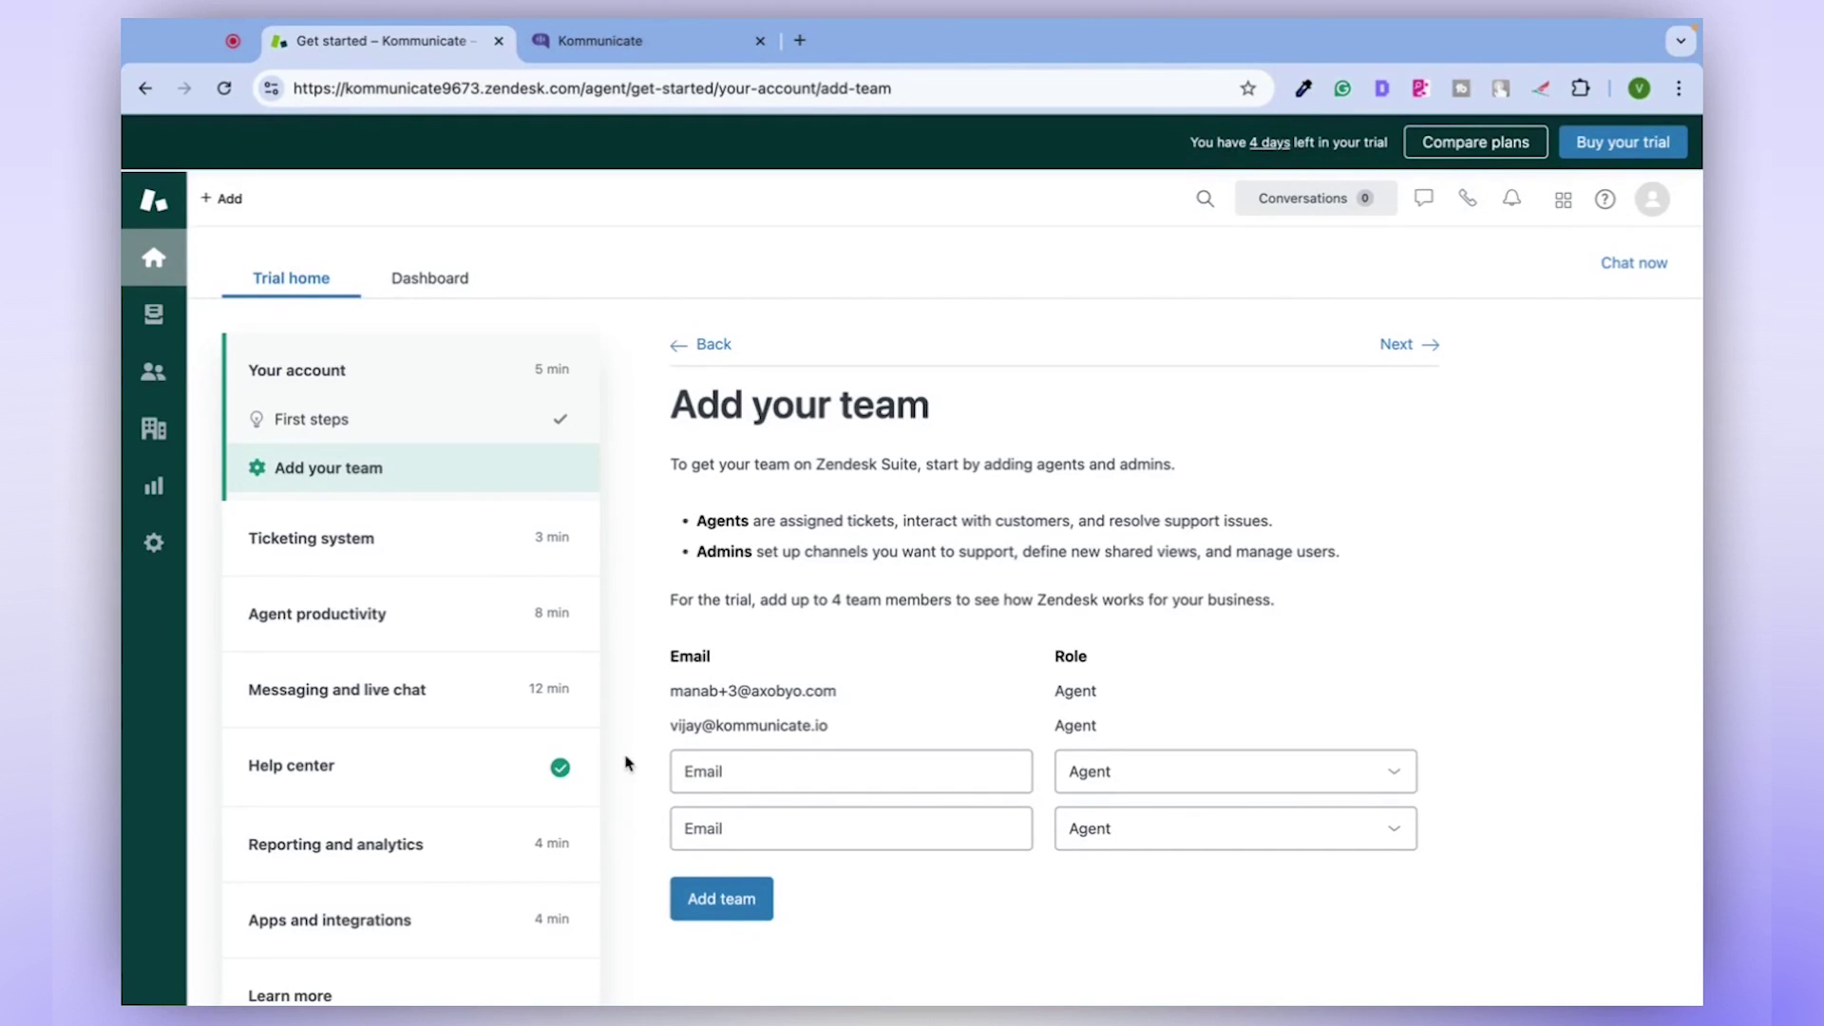
# - Select the kommunicate9673 subdomain in the address bar and open the Zendesk product list
pyautogui.click(481, 87)
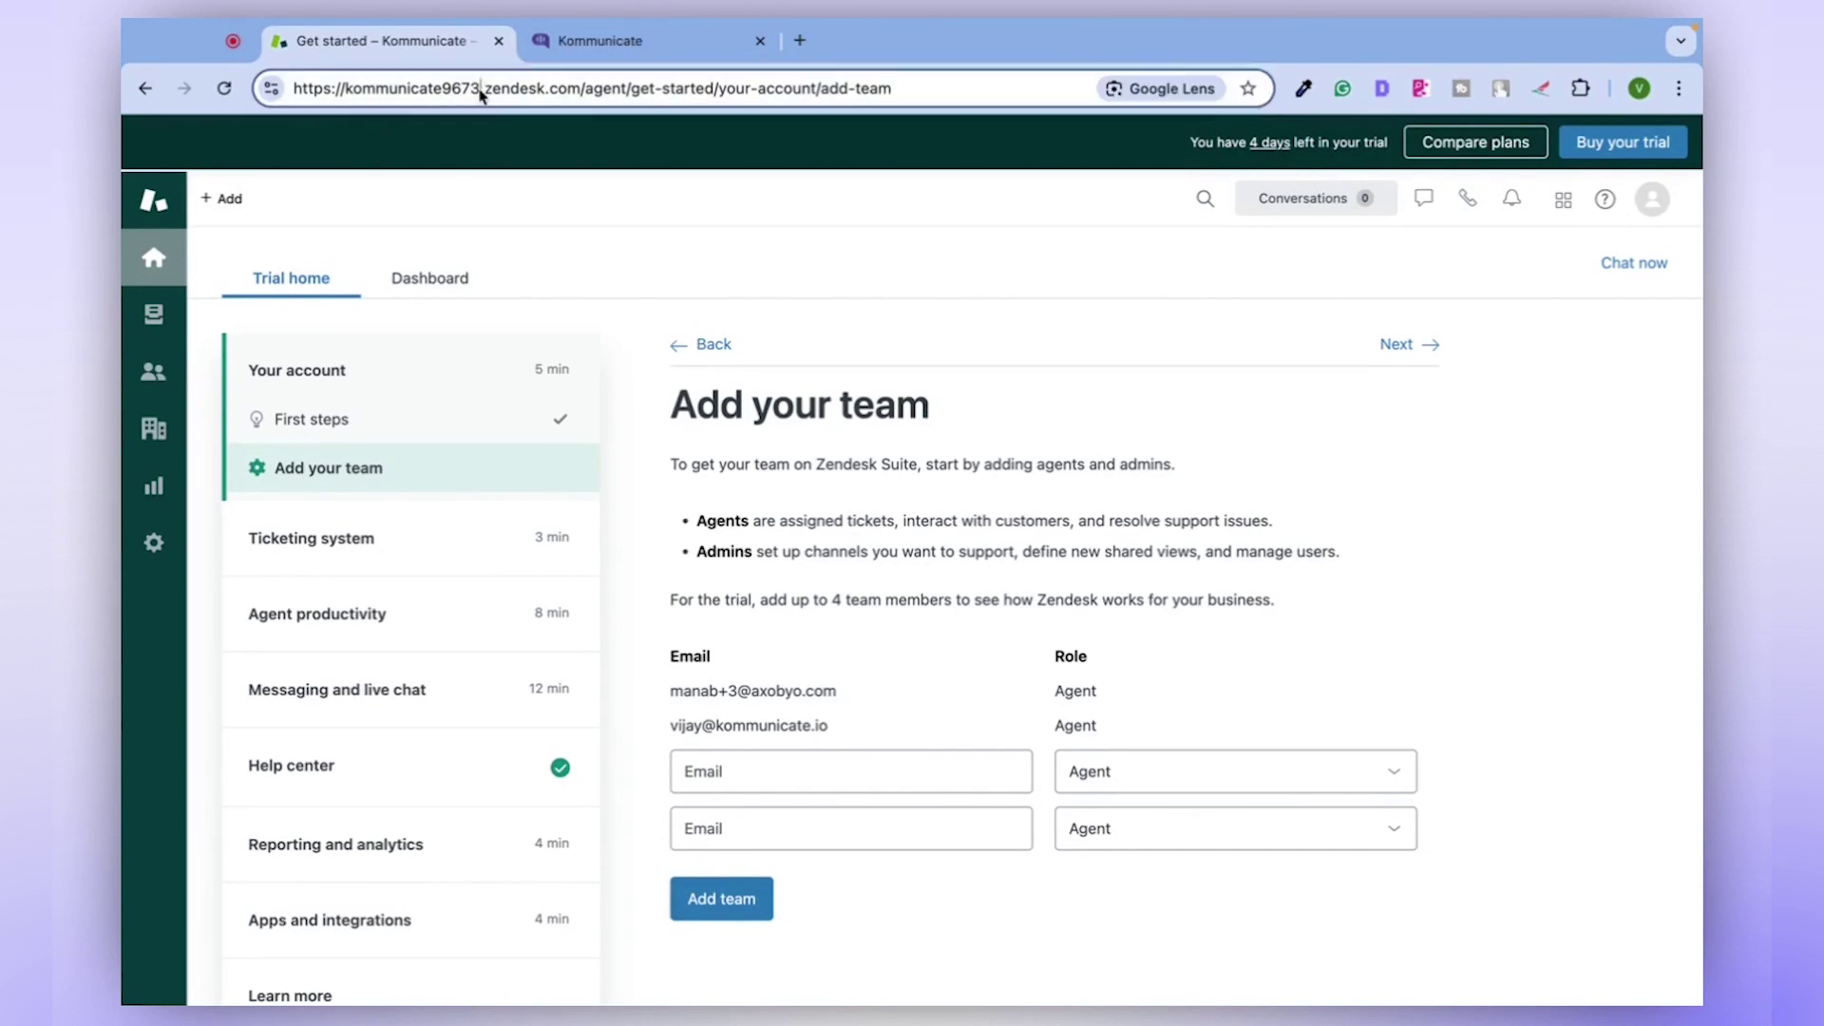
pyautogui.click(352, 88)
pyautogui.moveTo(346, 88); pyautogui.dragTo(480, 87)
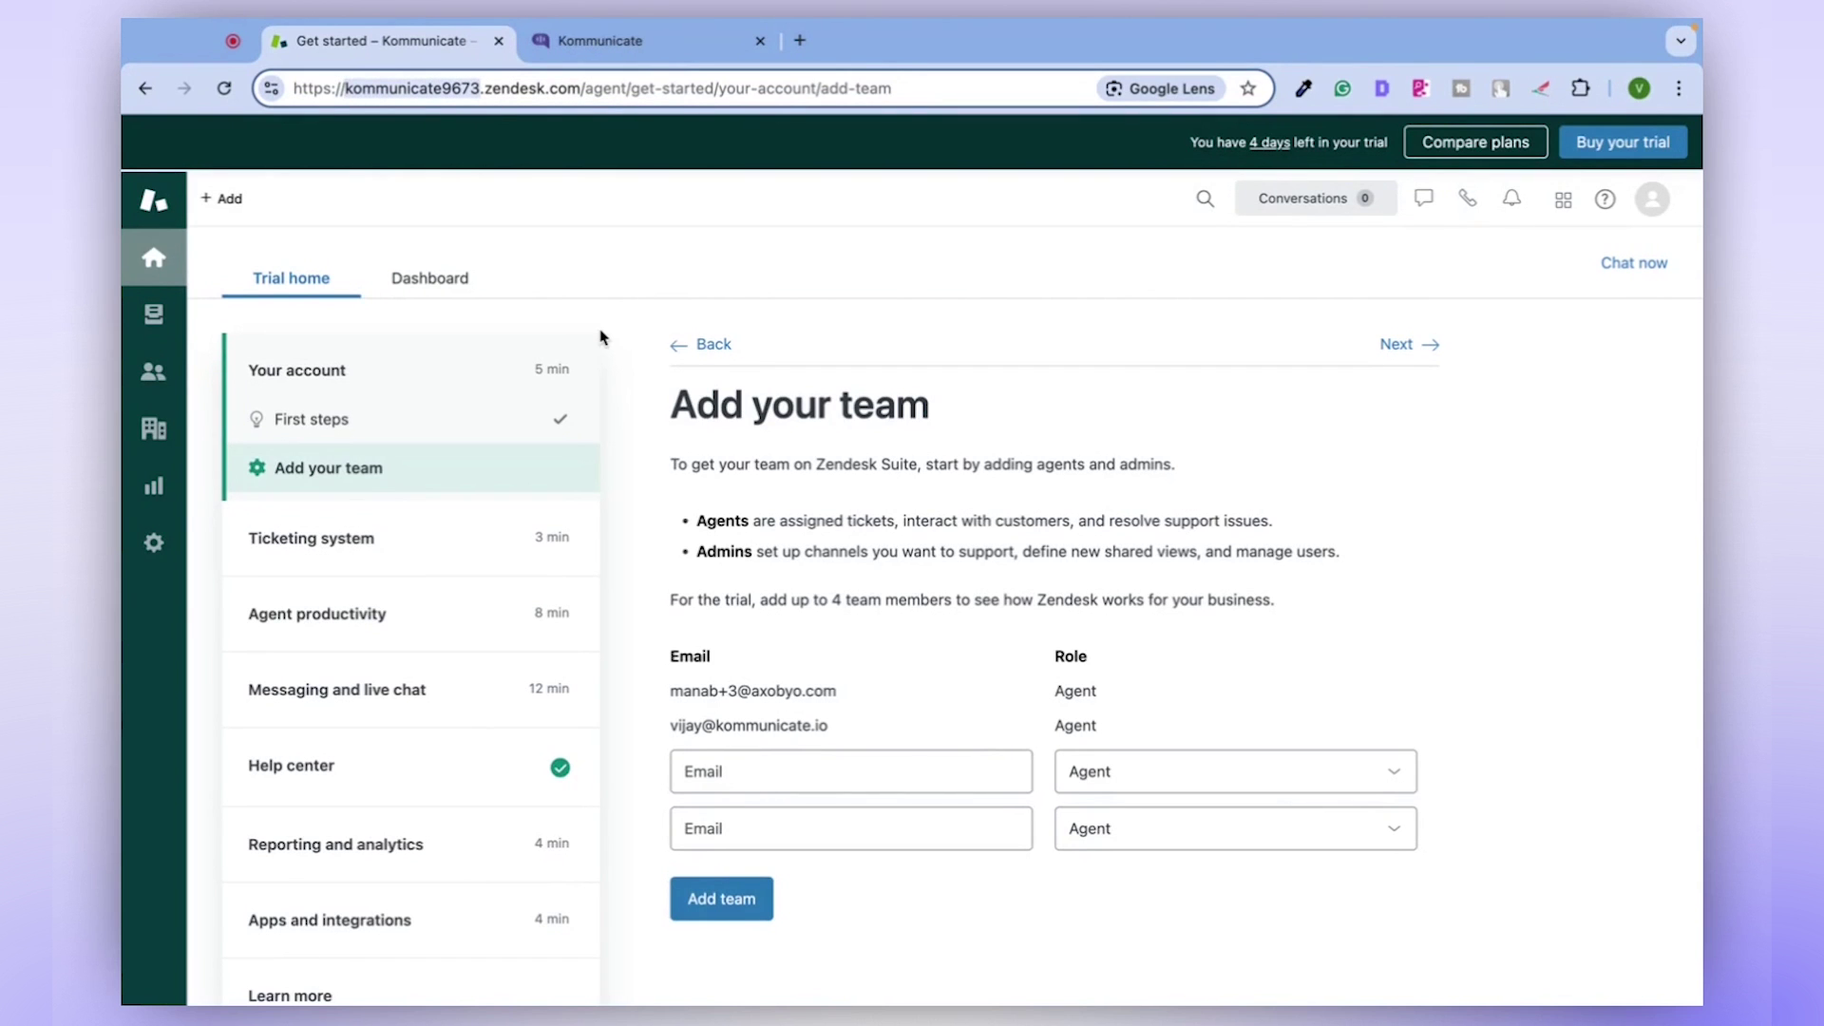
pyautogui.click(1563, 203)
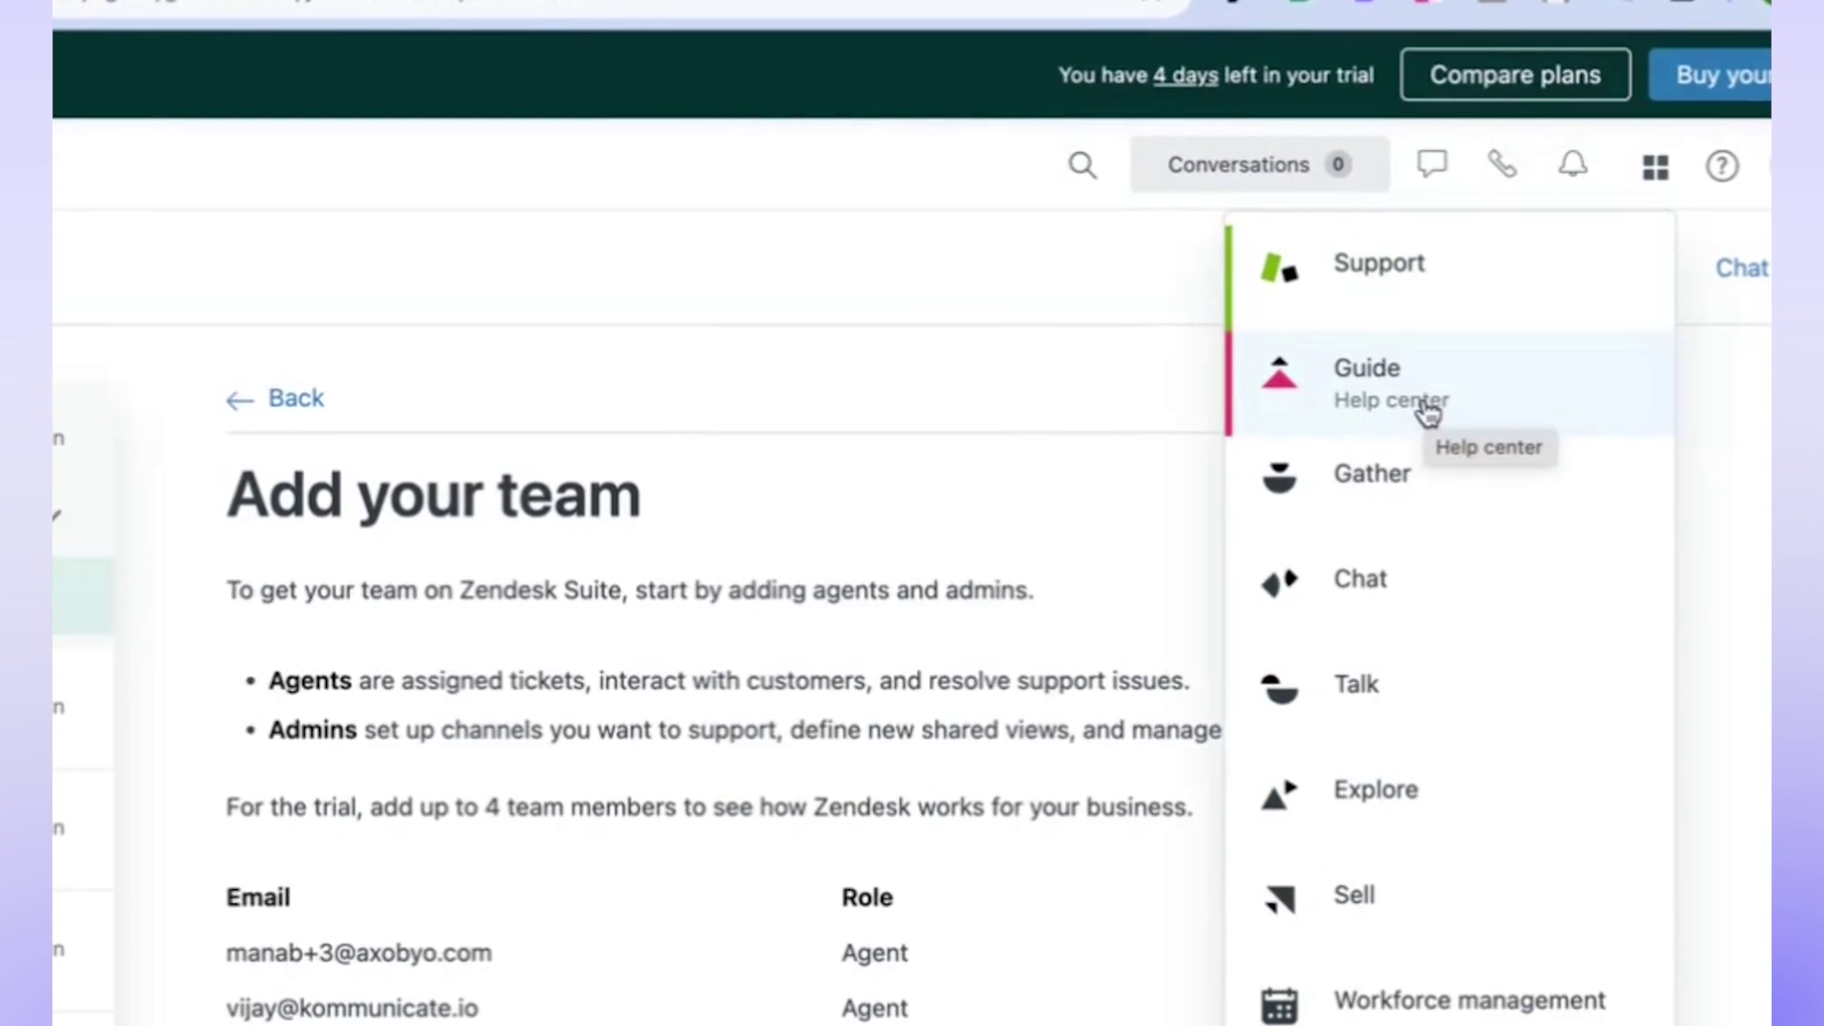
# - Open the Guide help center and scroll down to its Recent activity articles
pyautogui.click(1428, 389)
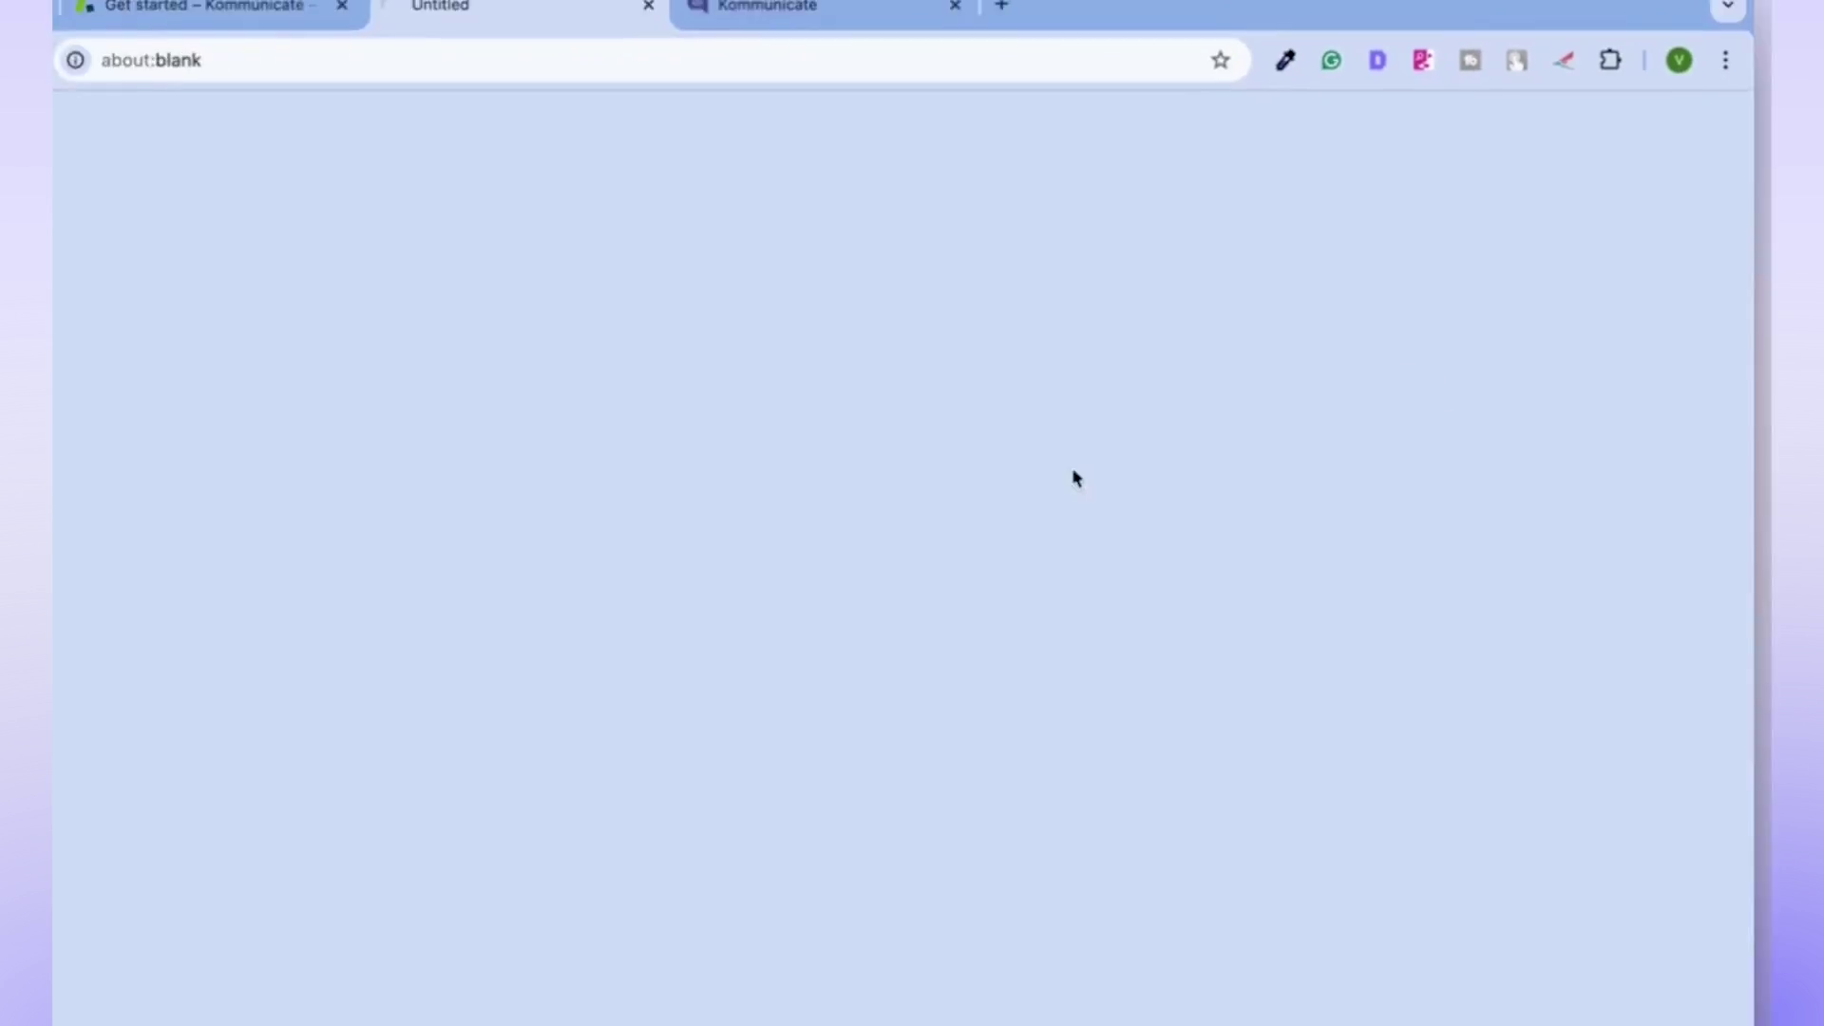
pyautogui.scroll(-1, 491, 831)
pyautogui.scroll(-1, 491, 831)
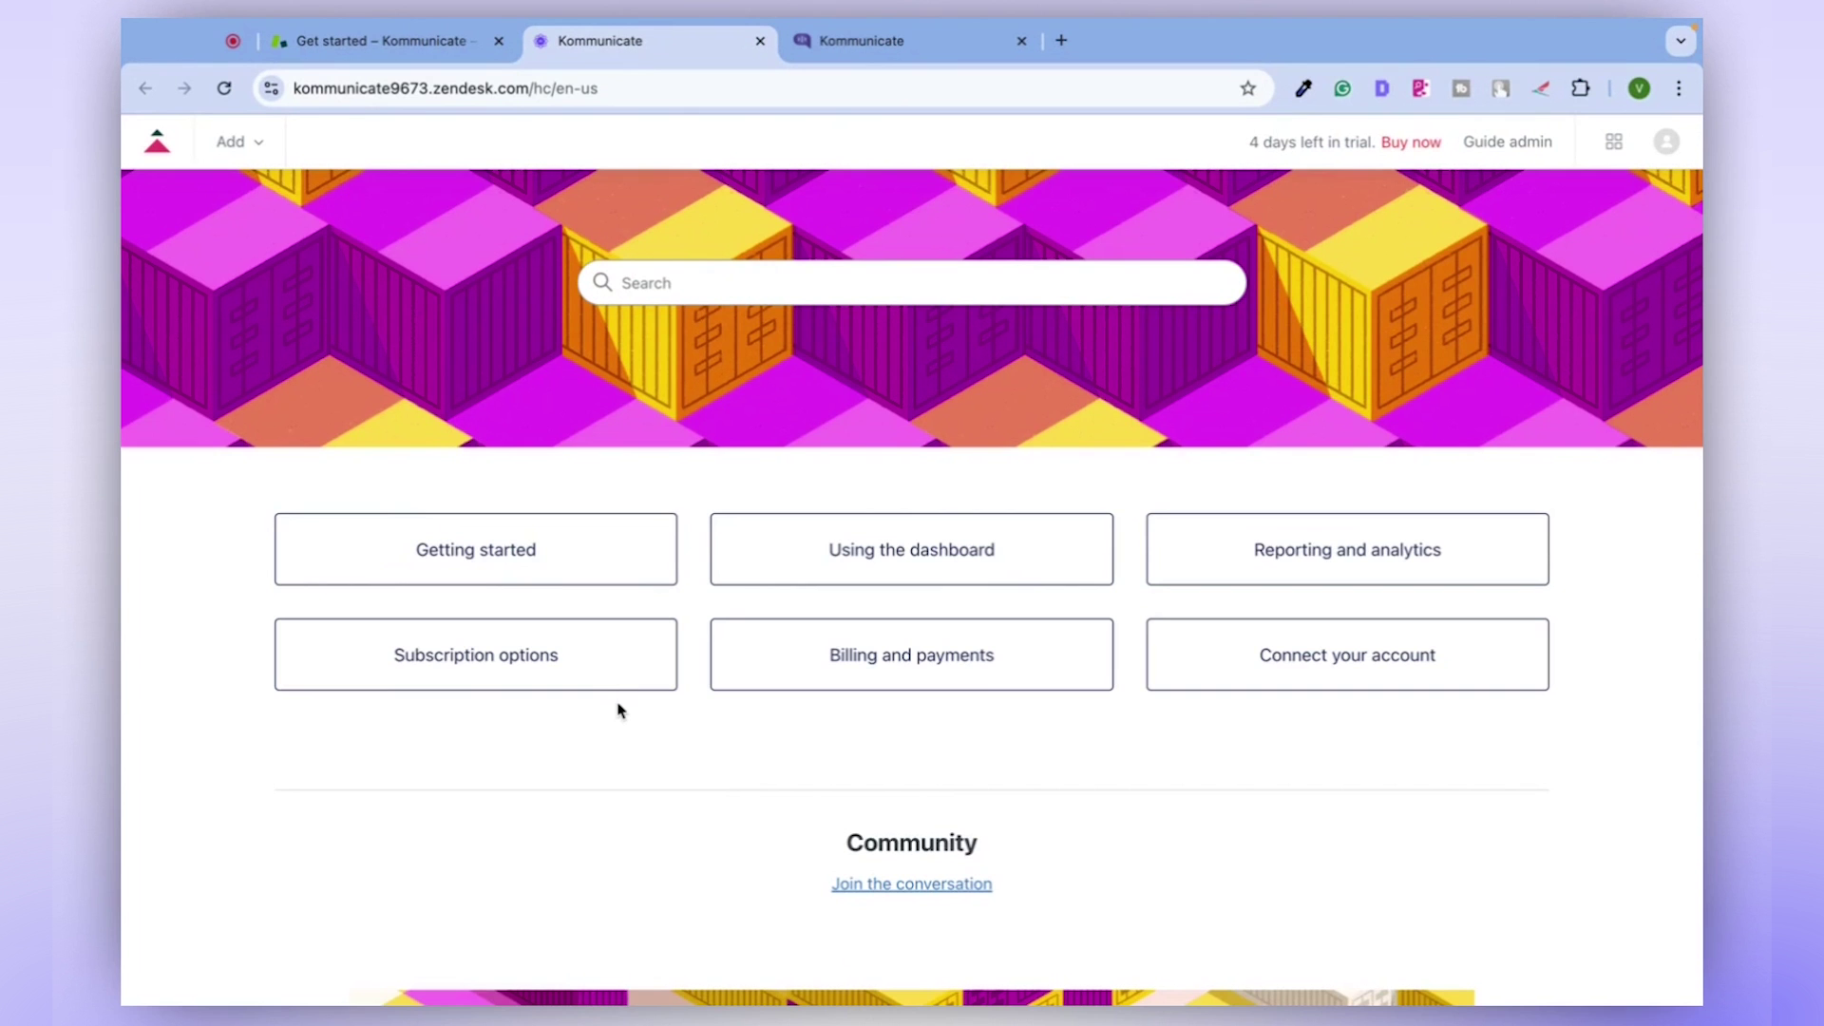
pyautogui.scroll(-10, 618, 711)
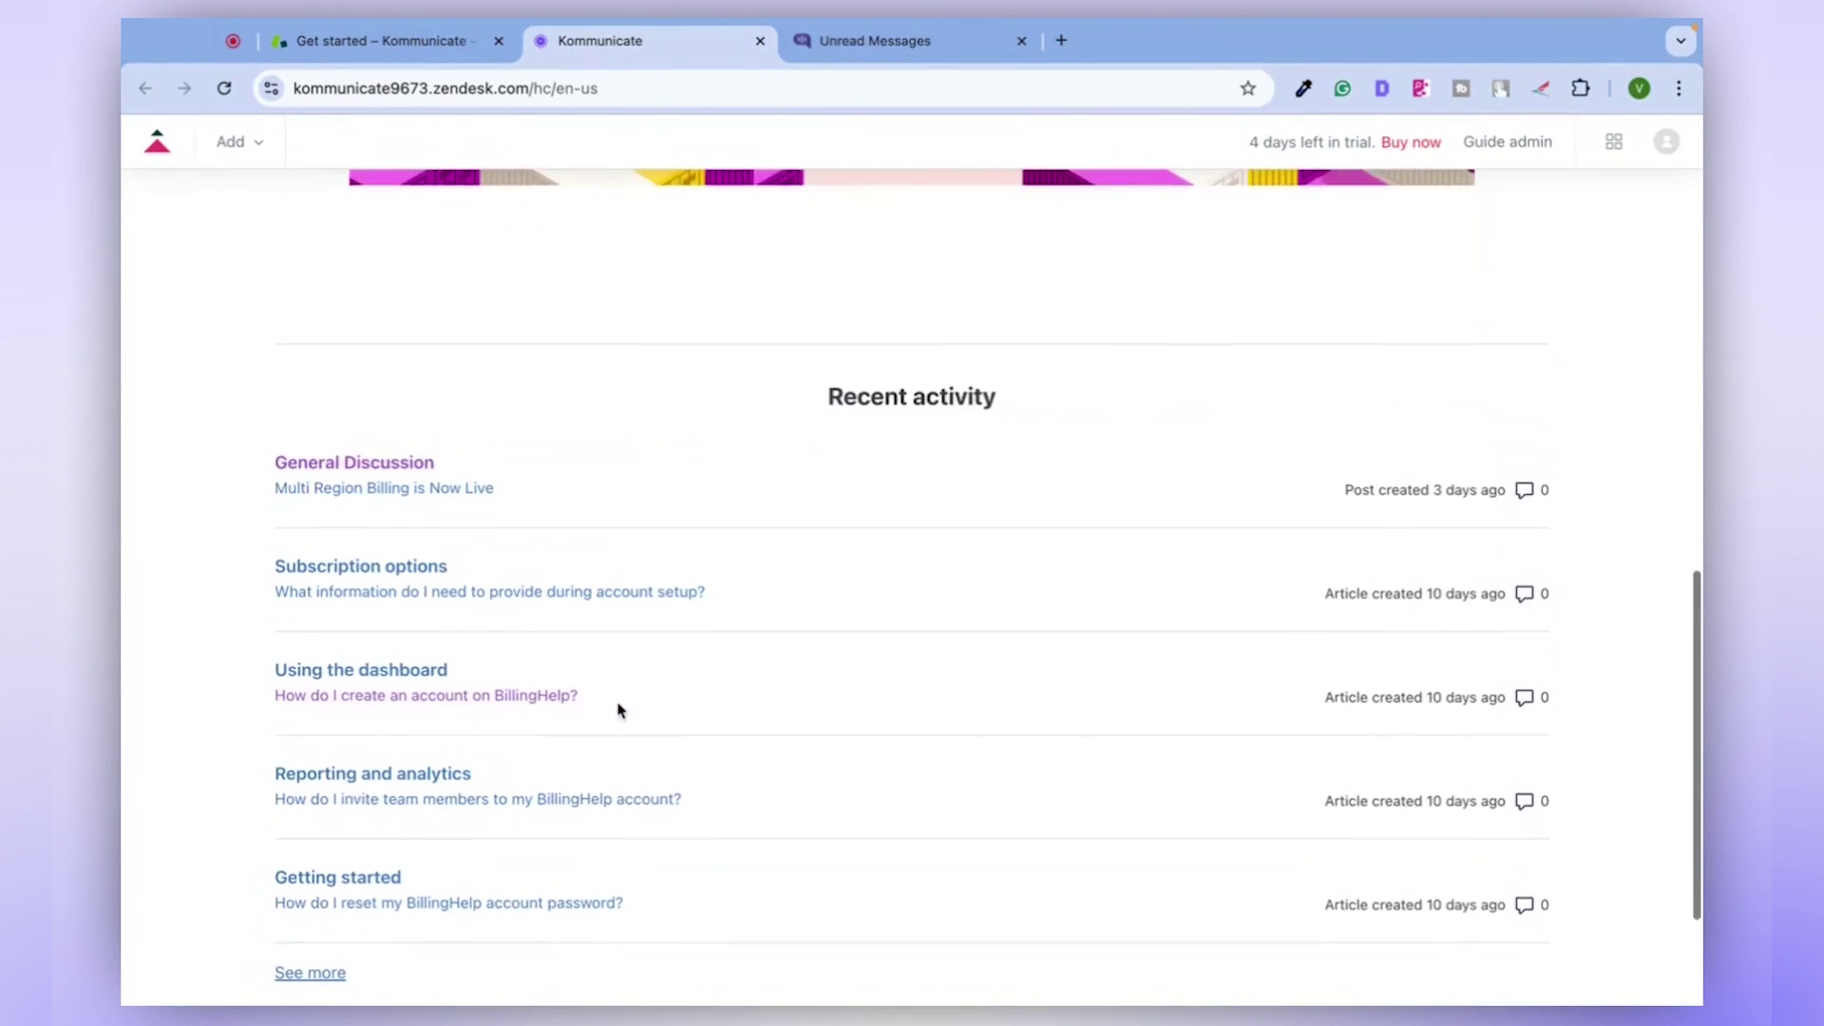
# - Open the 'How do I create an account on BillingHelp?' article from Recent activity
pyautogui.click(454, 700)
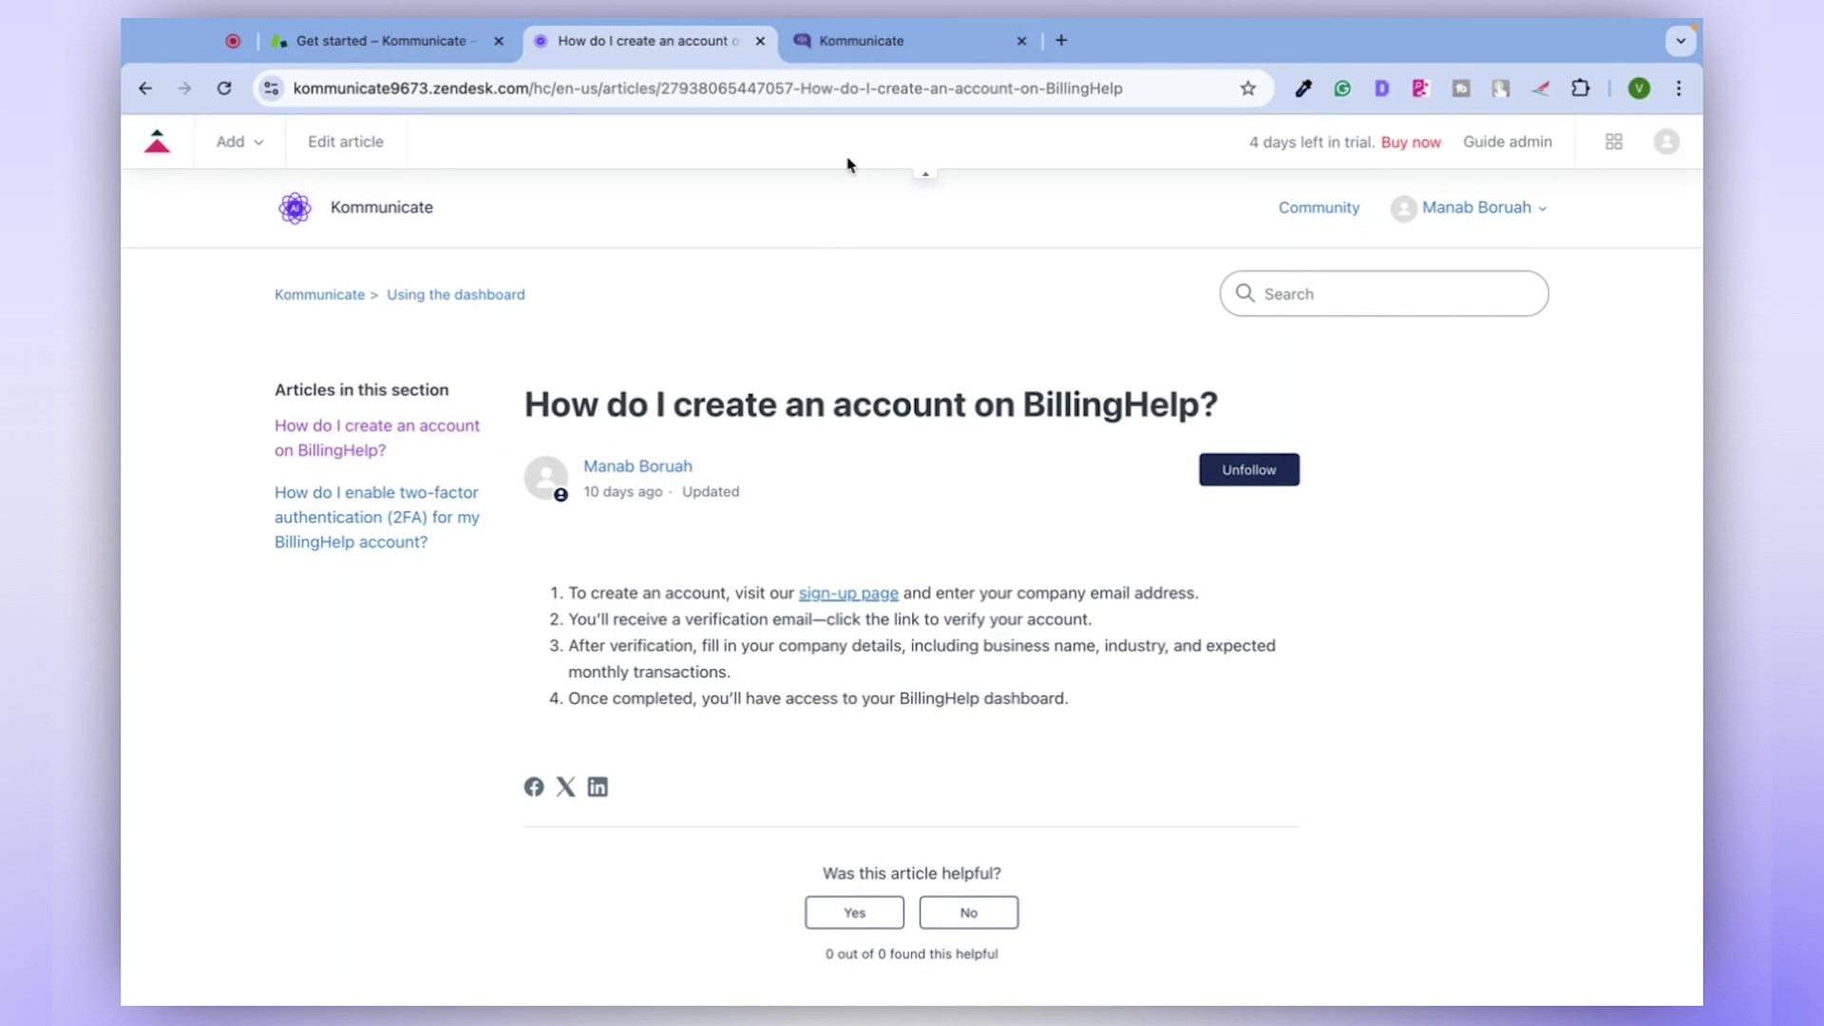
# - In the Kommunicate dashboard's Bot Integration section, start creating a new bot
pyautogui.click(879, 59)
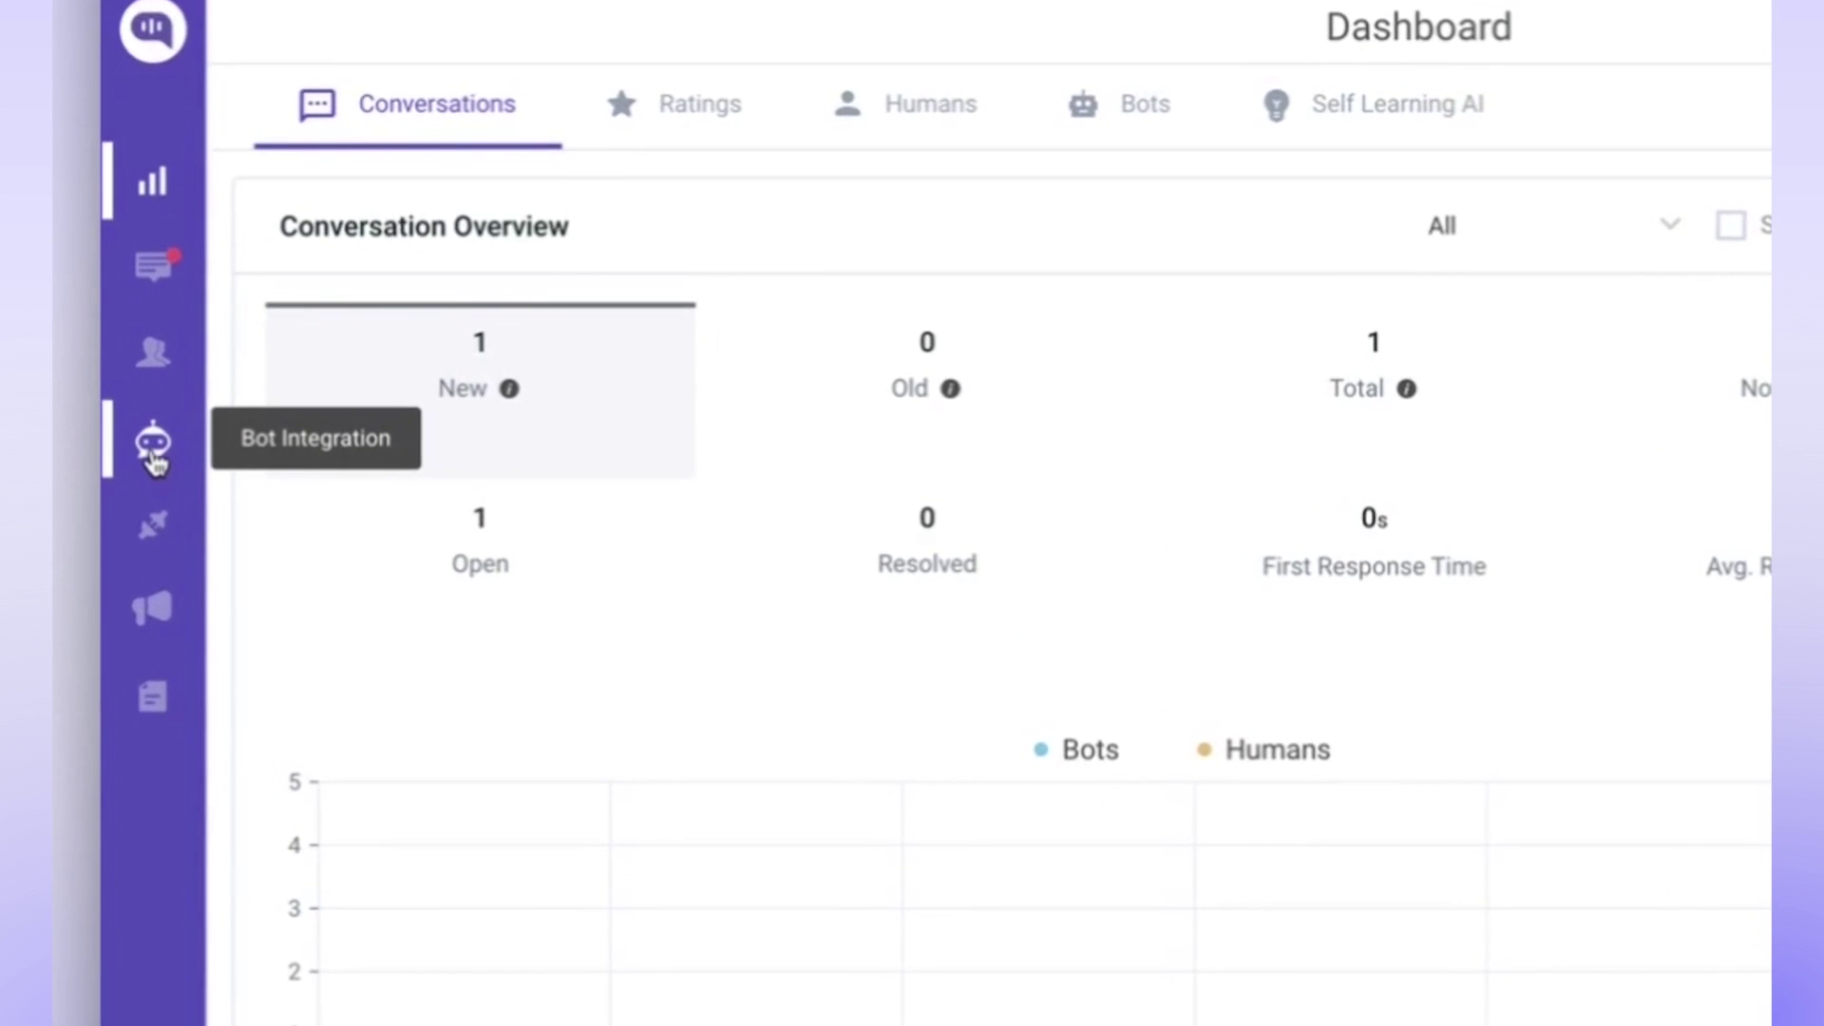
pyautogui.click(153, 445)
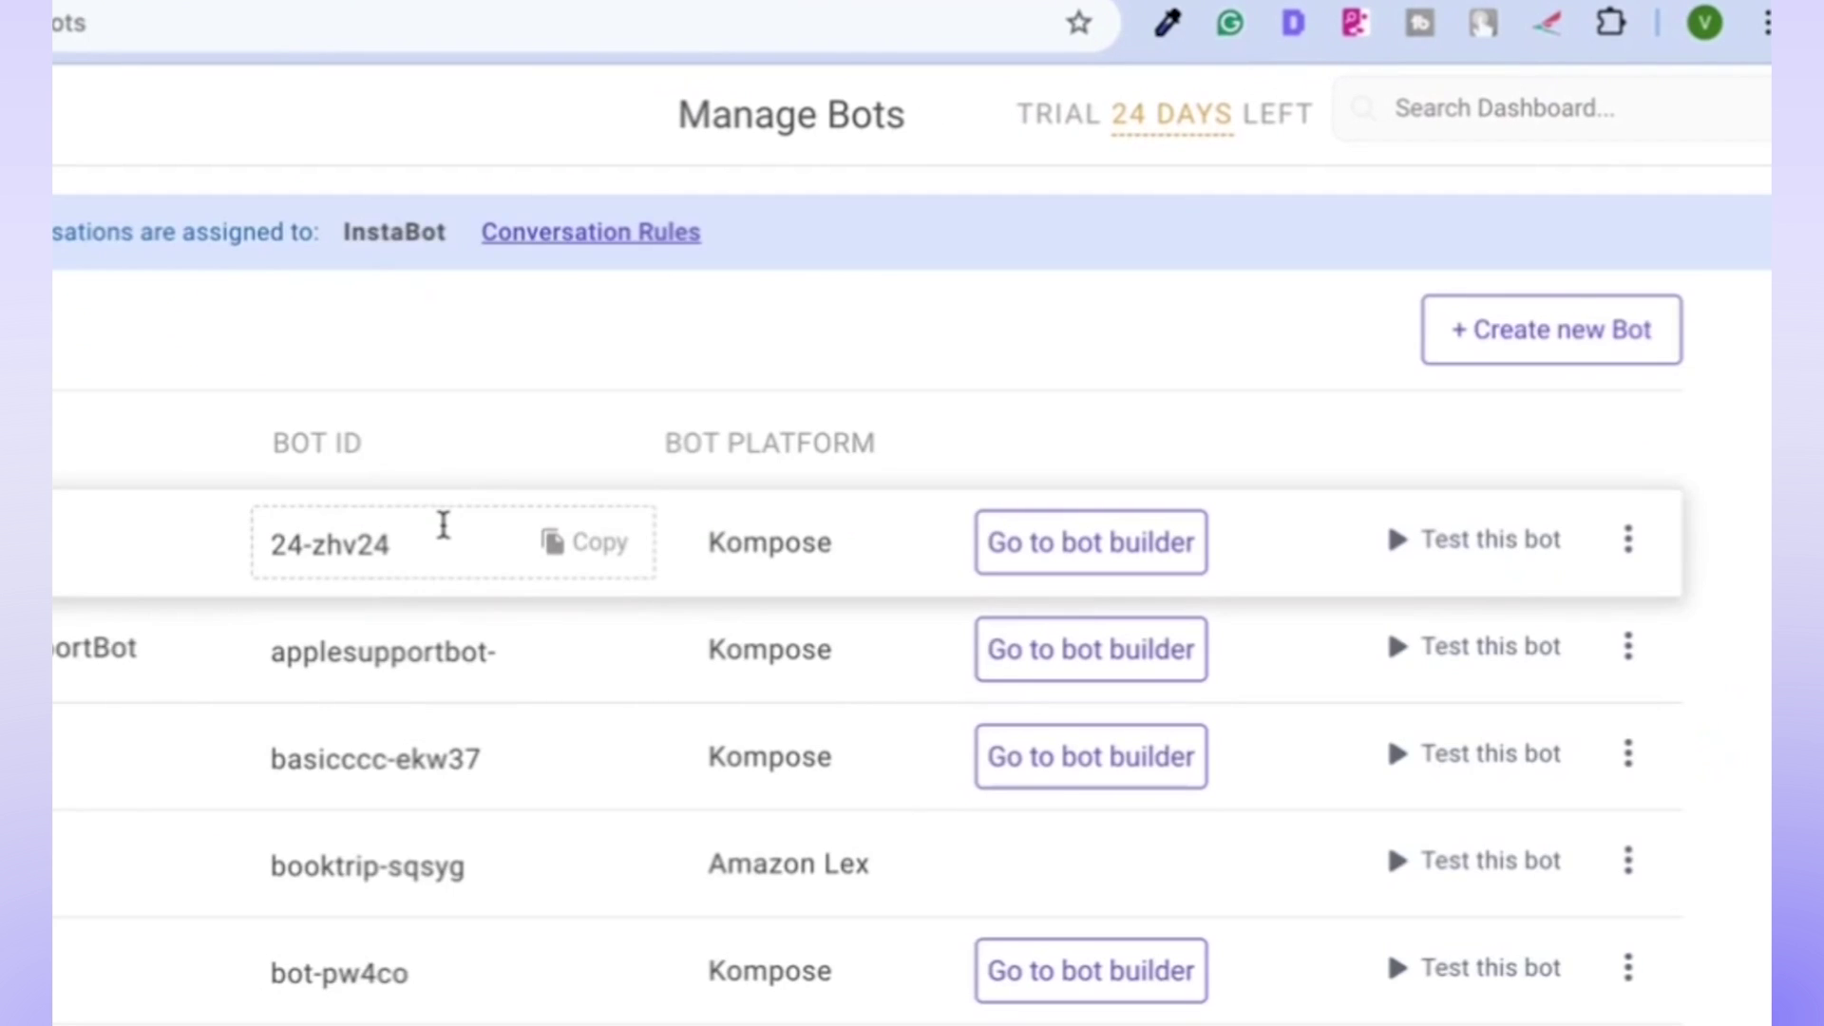
pyautogui.click(1531, 335)
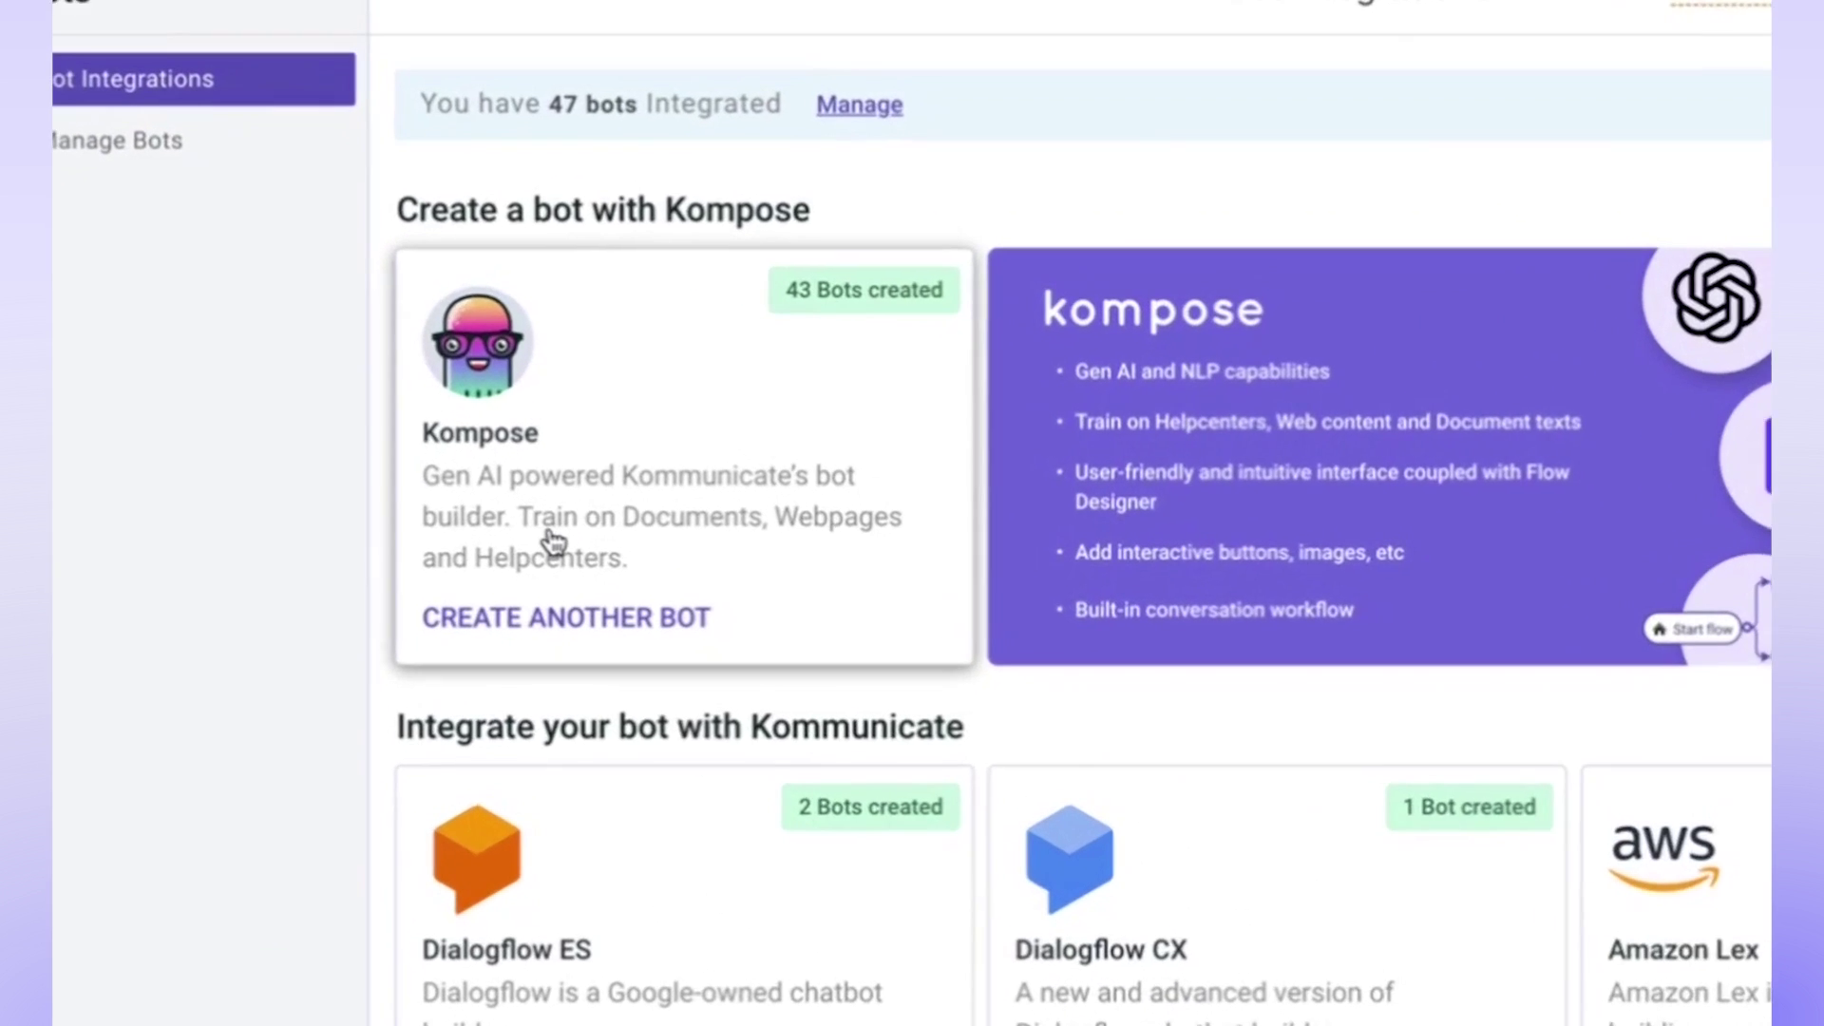
# - Create a blank Kompose bot named ZendeskHC and finish its setup
pyautogui.click(552, 502)
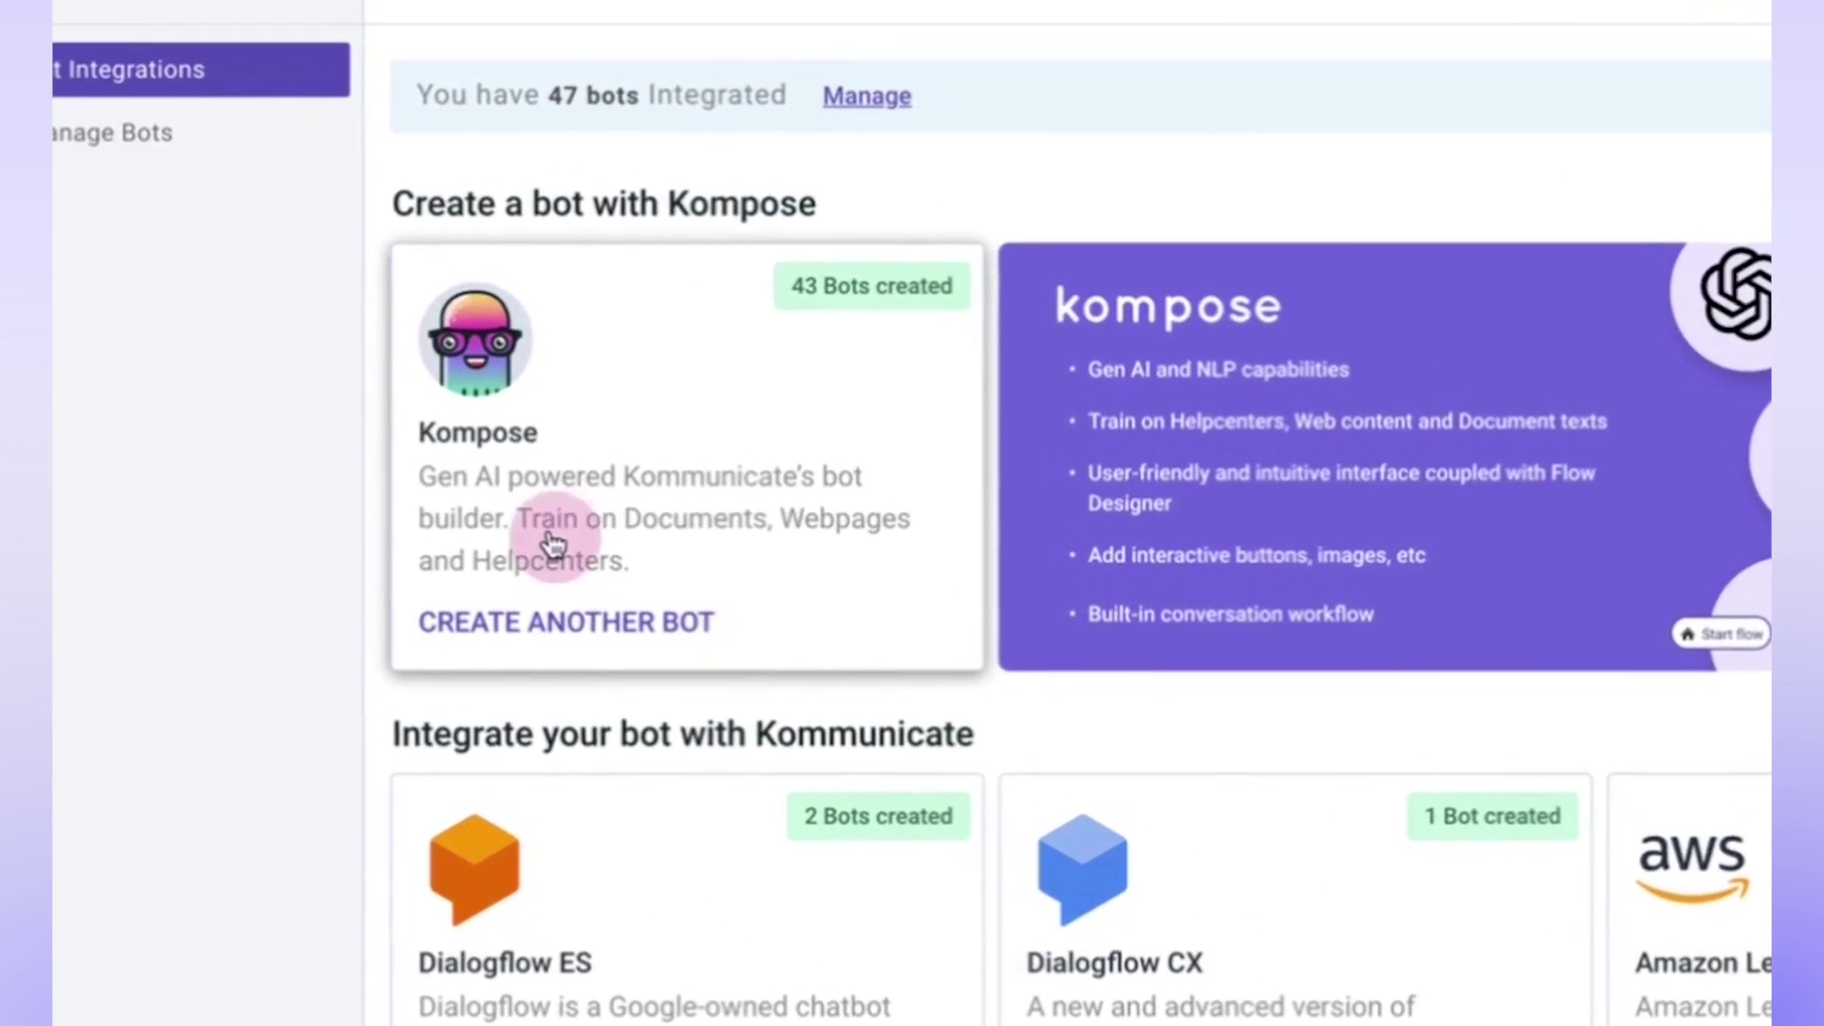
pyautogui.click(599, 467)
pyautogui.write('ZendeskHC')
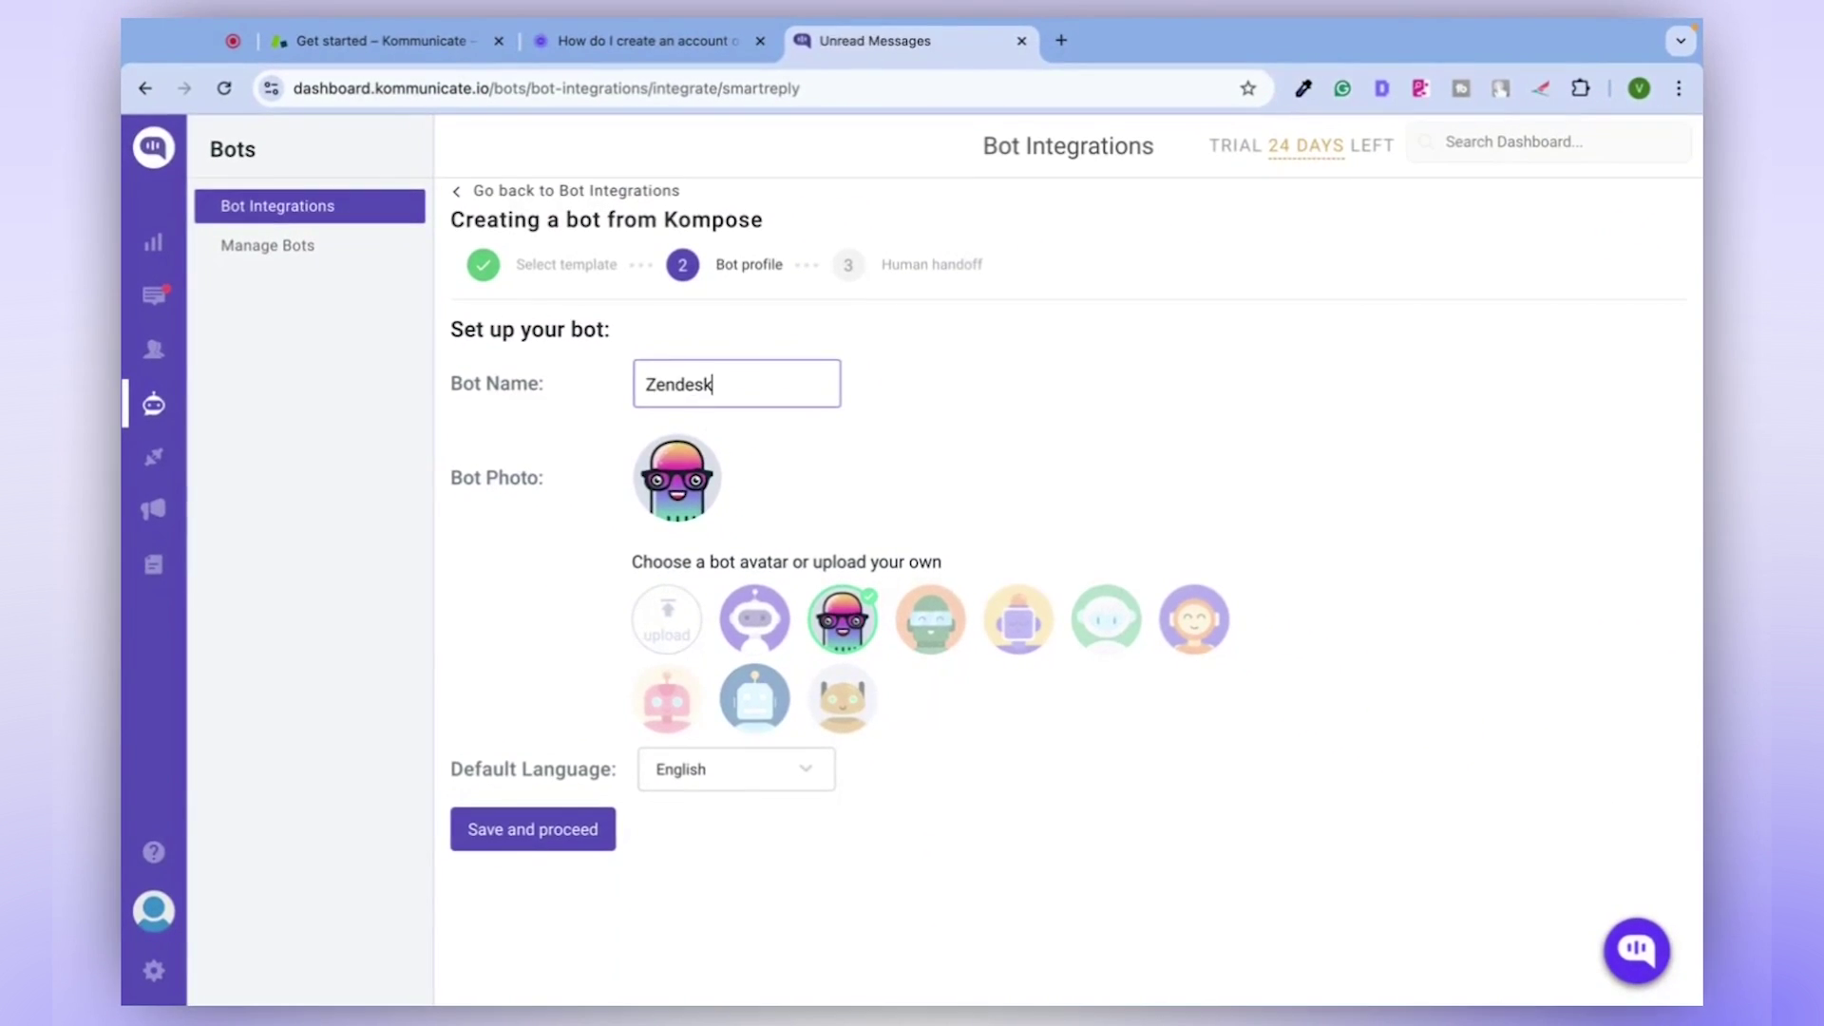
pyautogui.click(557, 837)
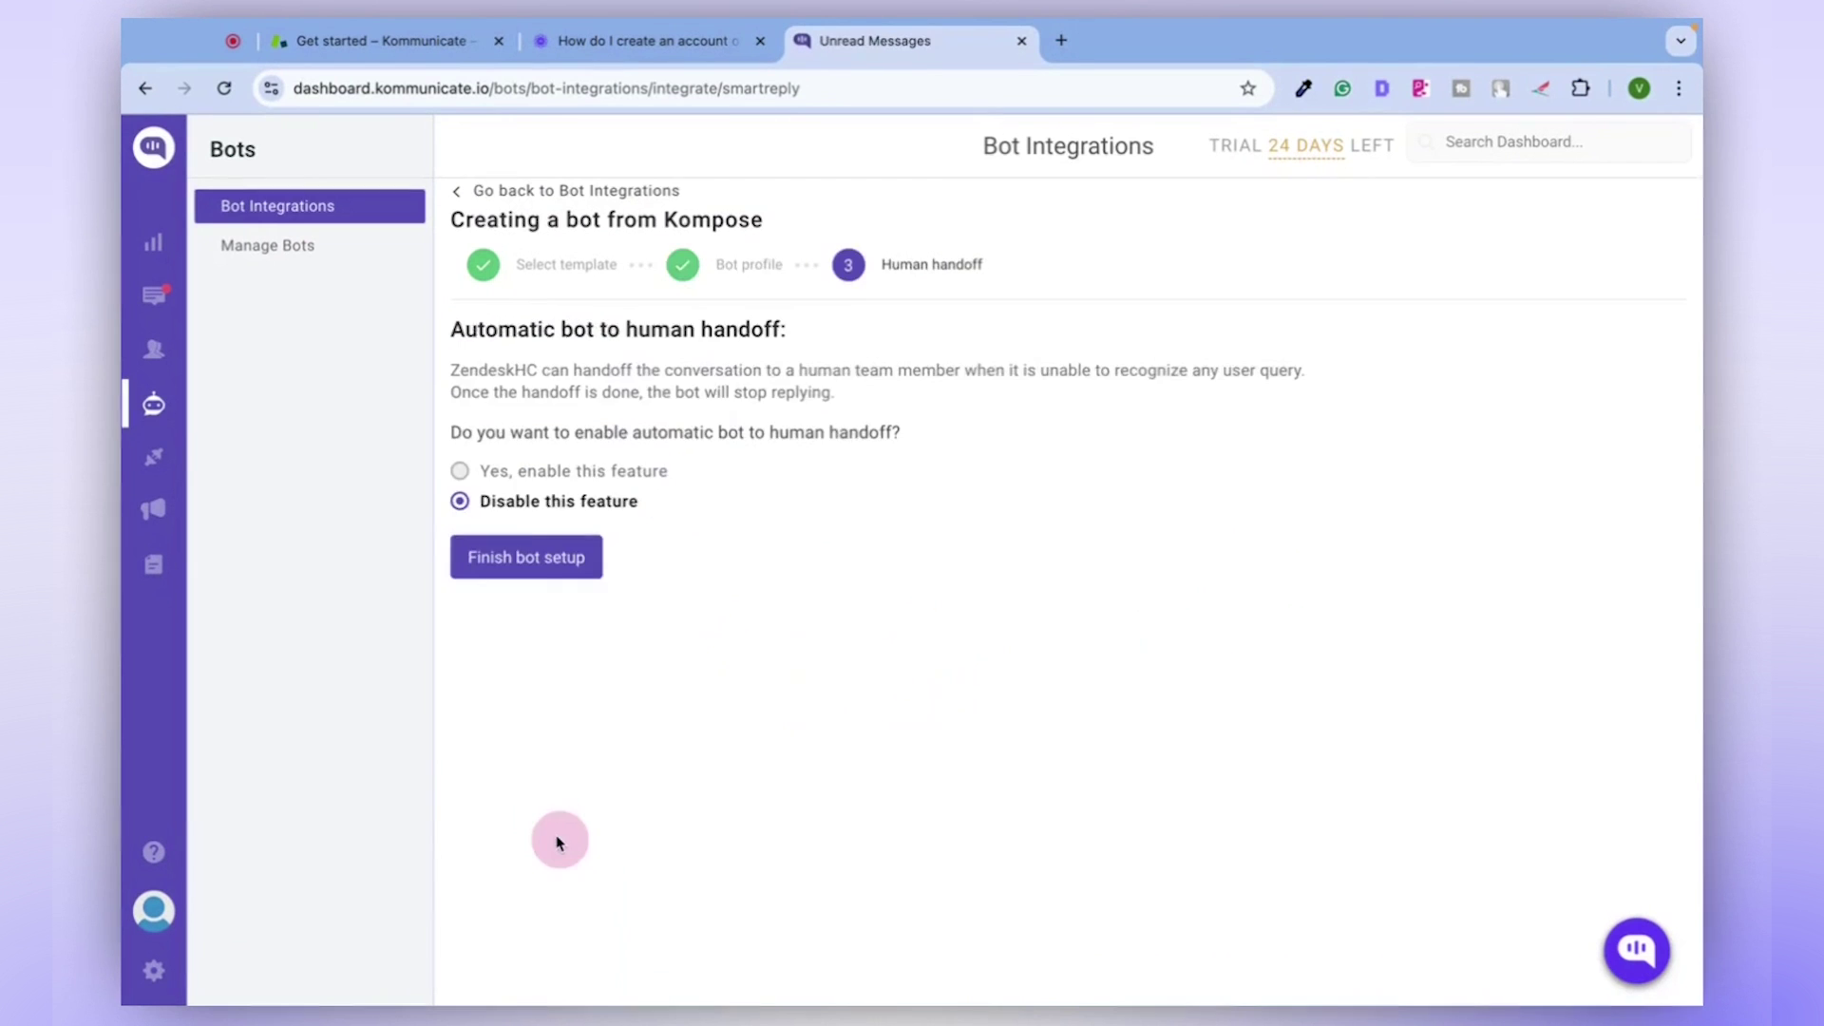
pyautogui.click(504, 418)
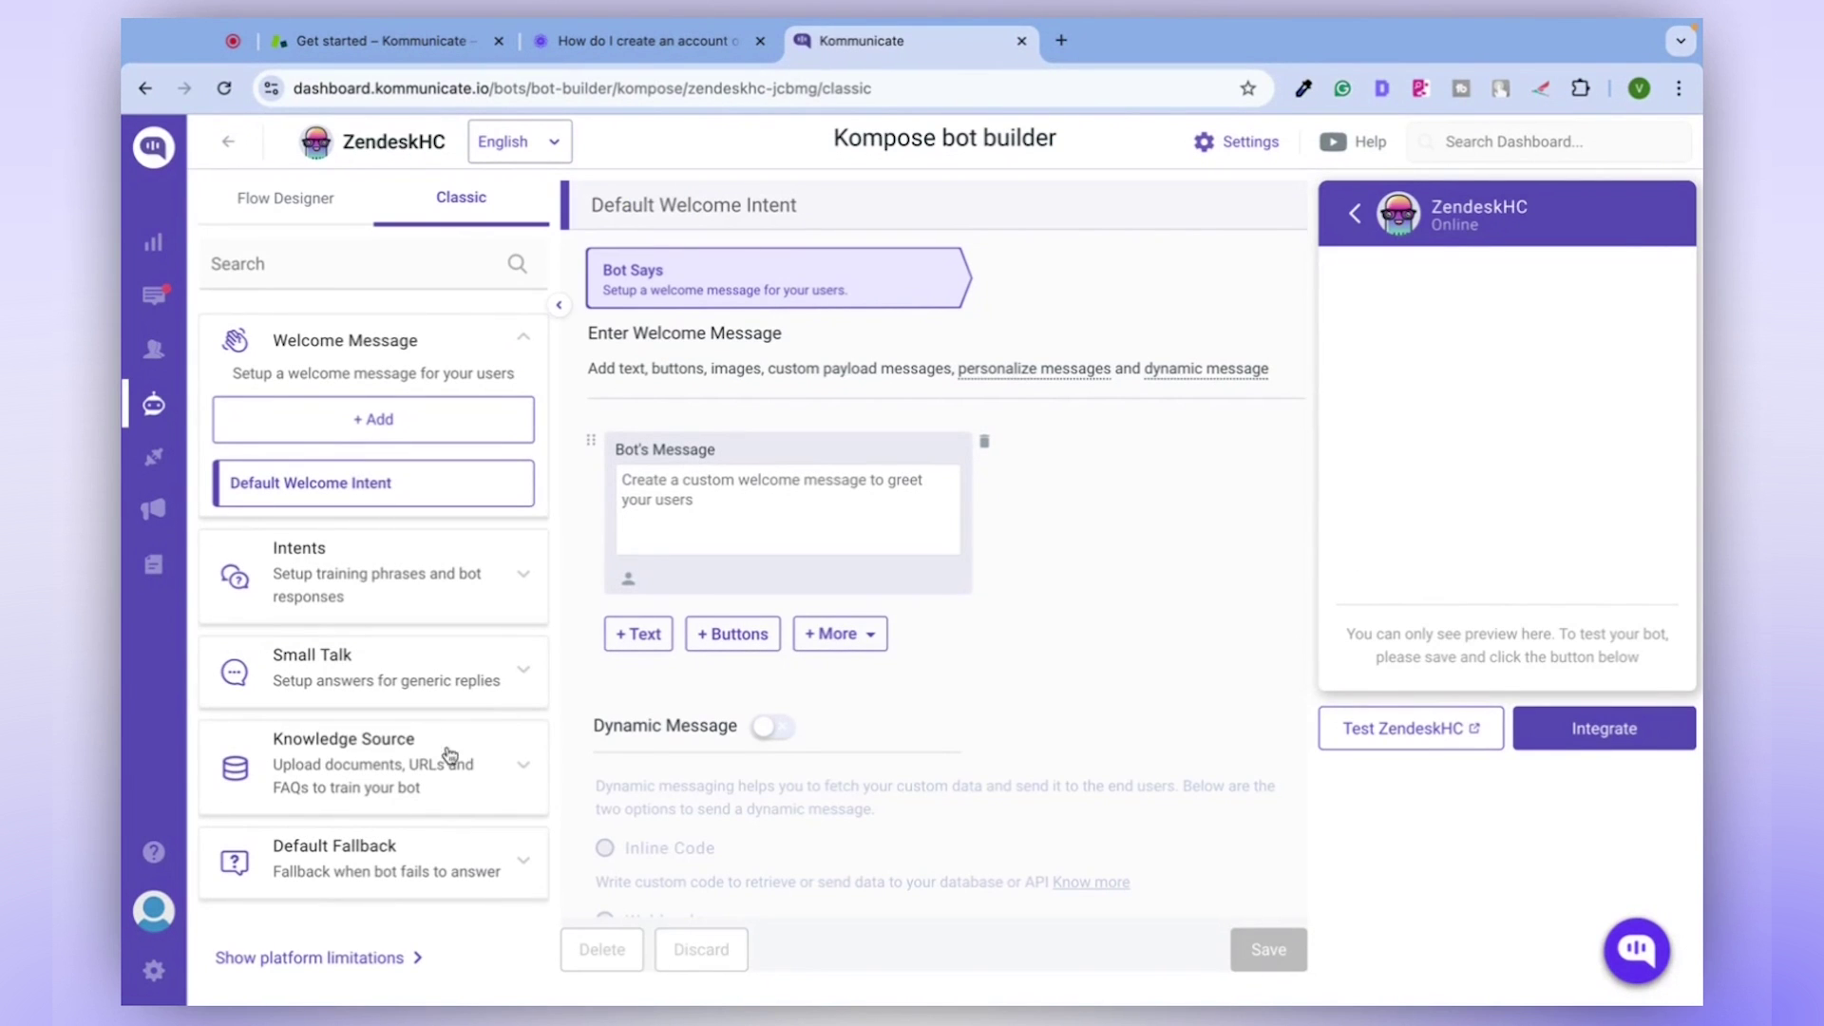
# - Choose Zendesk as the bot's external knowledge base under Knowledge Source
pyautogui.click(397, 757)
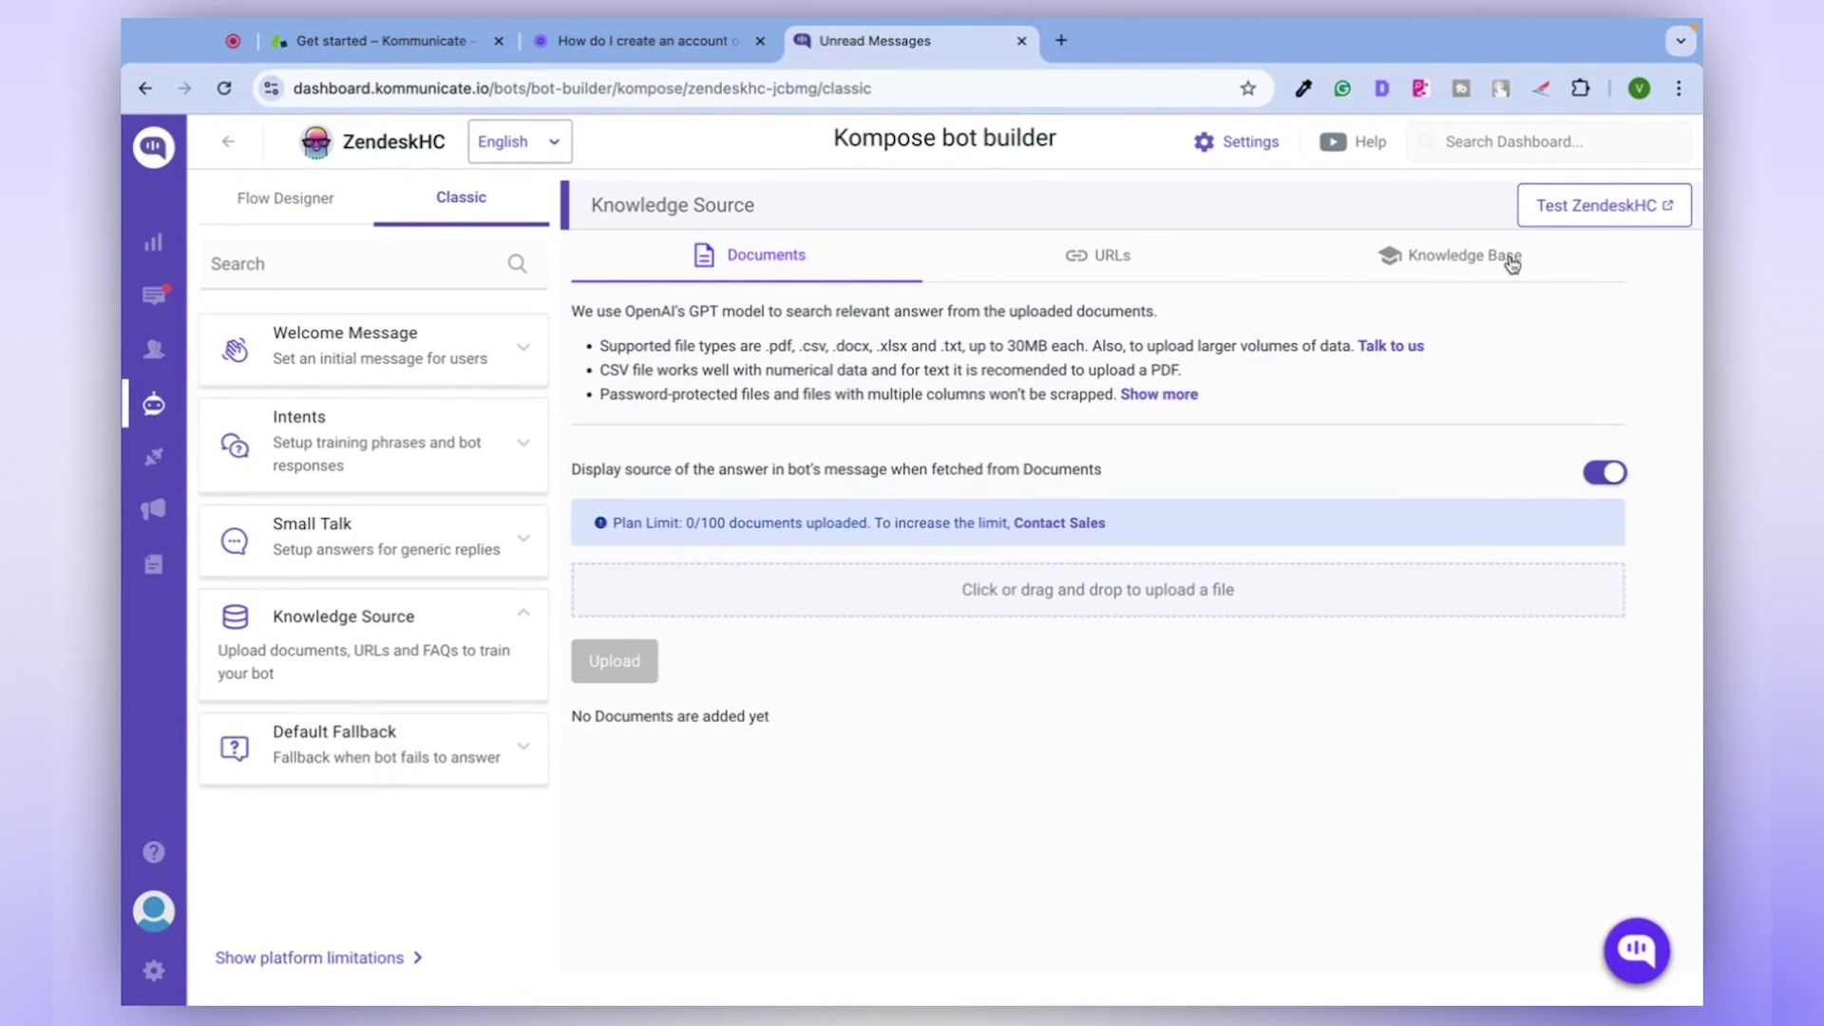
pyautogui.click(1456, 261)
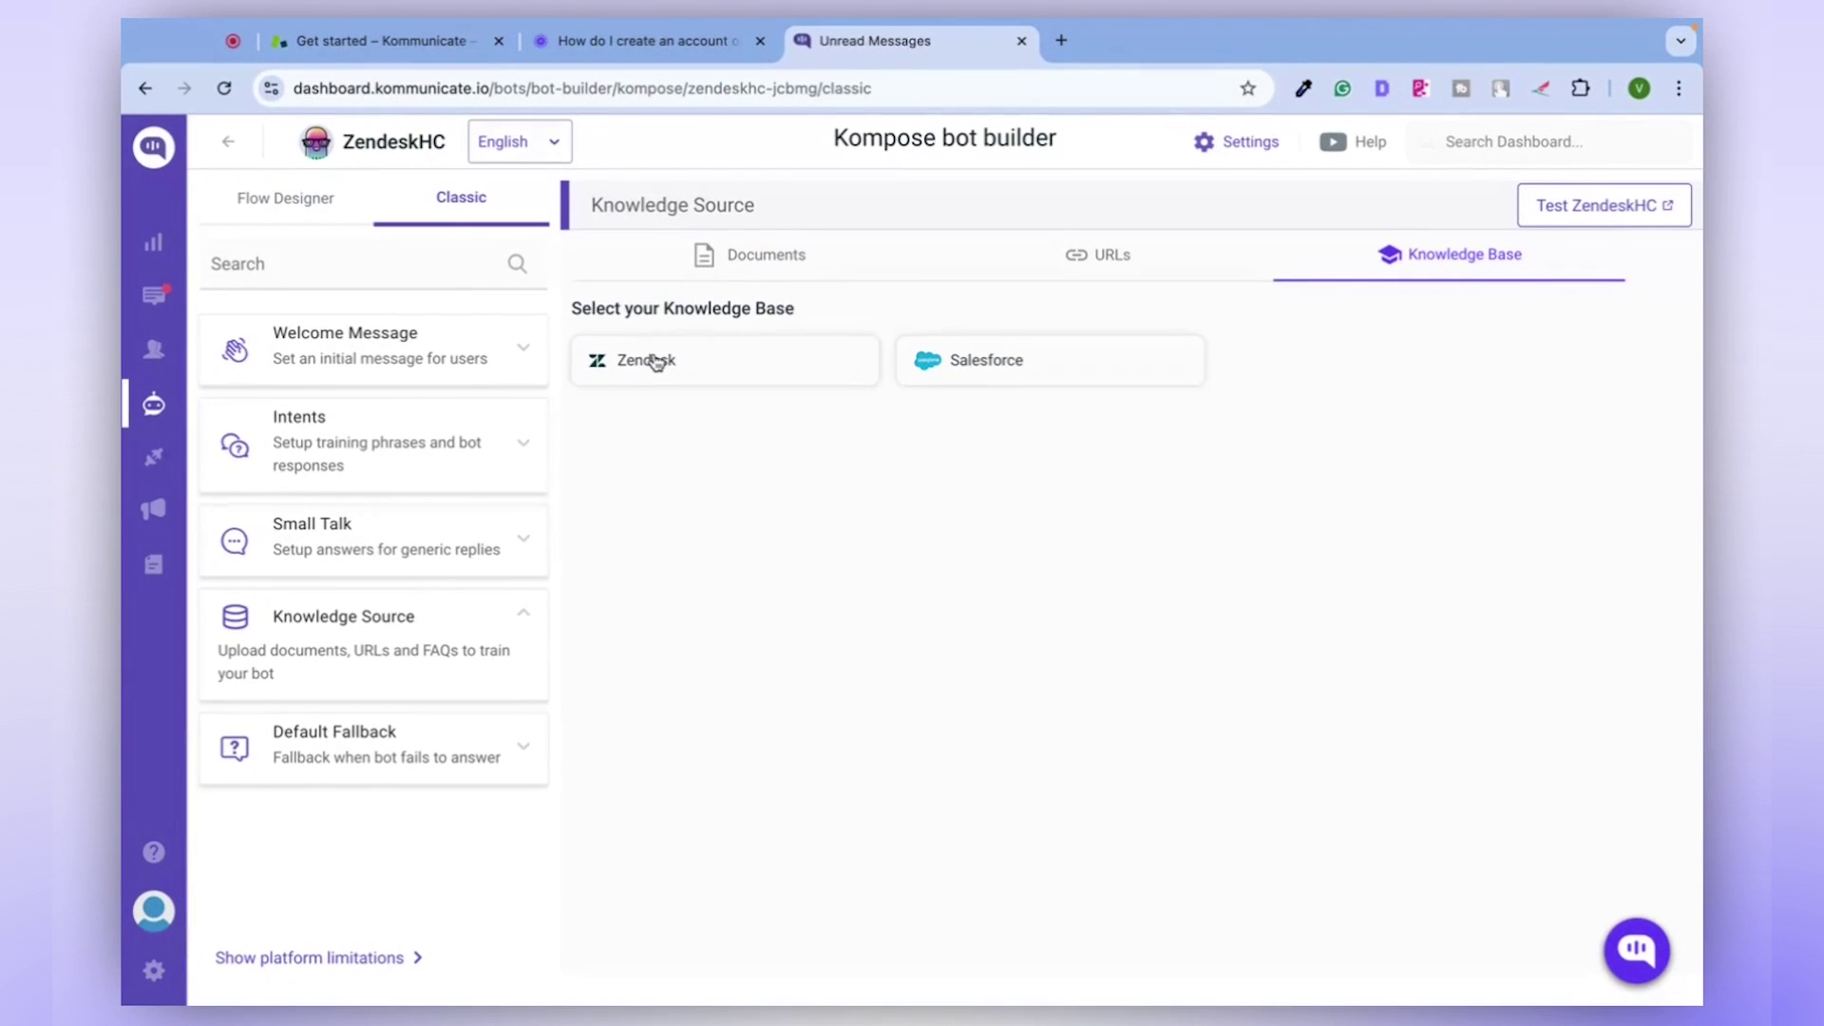
pyautogui.click(702, 372)
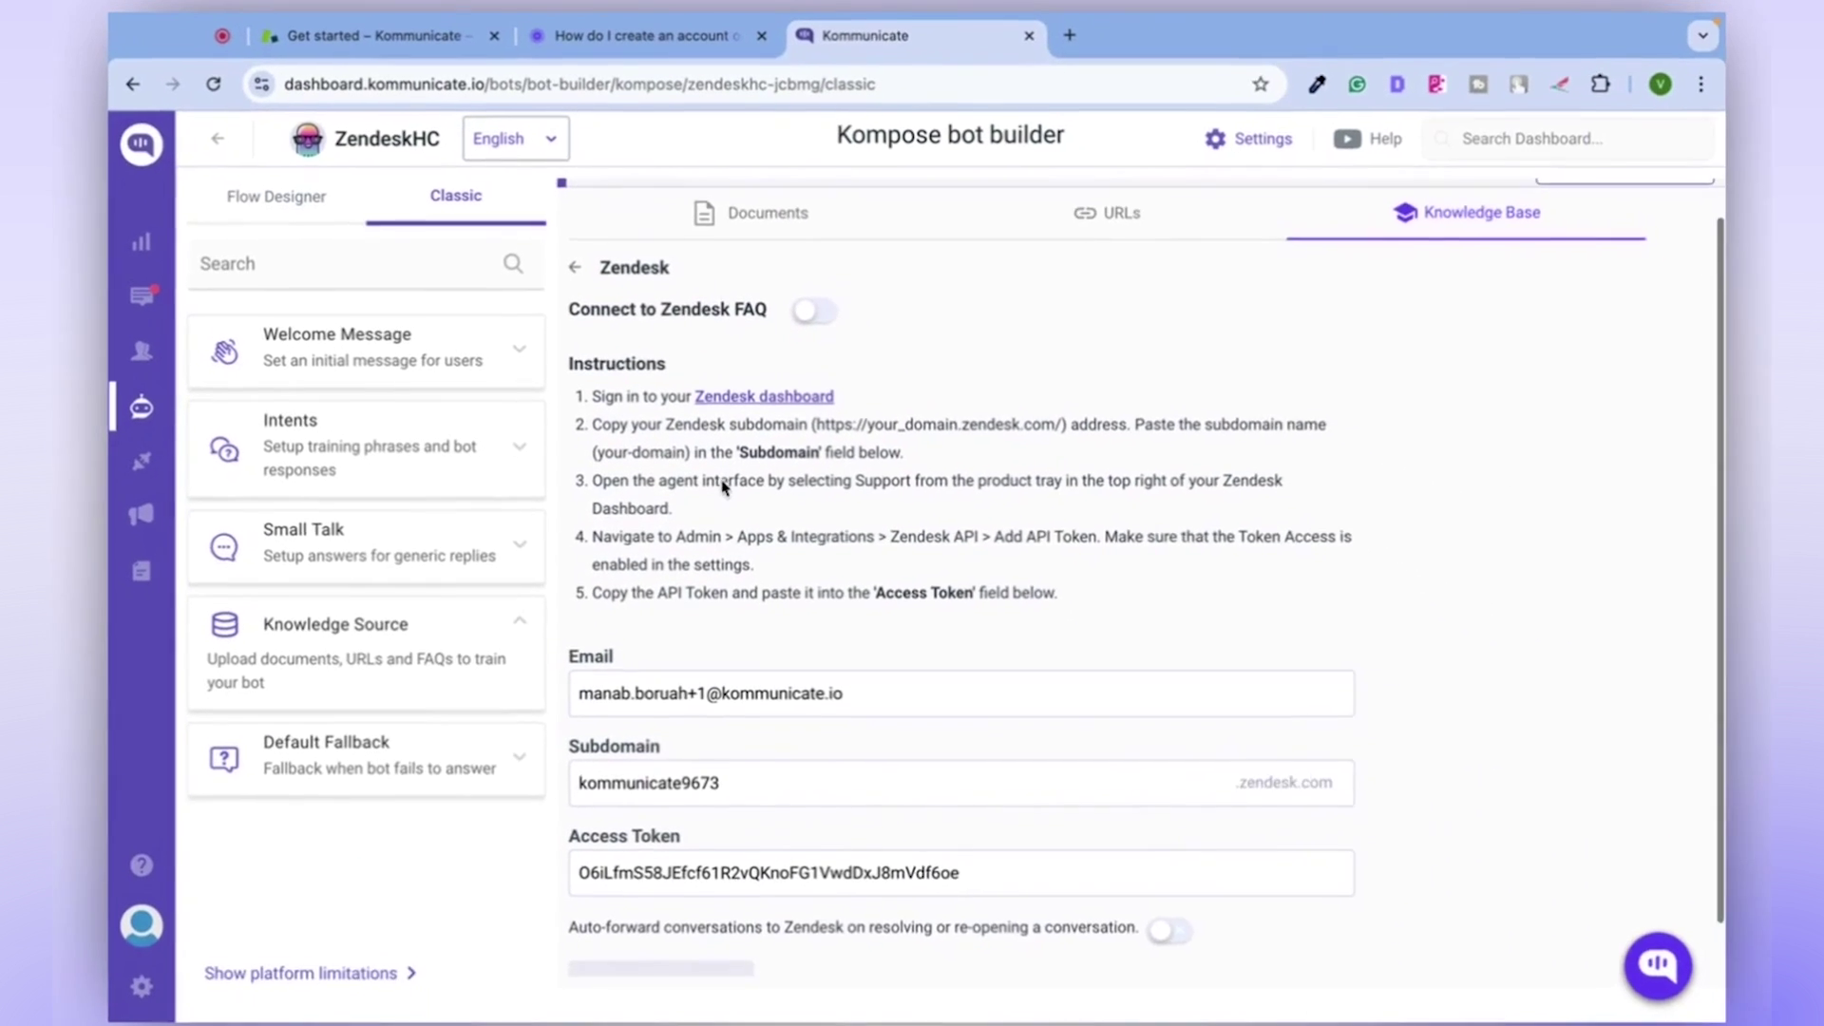
# - Select the kommunicate9673 subdomain in the Zendesk form and return to the Zendesk tab
pyautogui.scroll(-1, 722, 486)
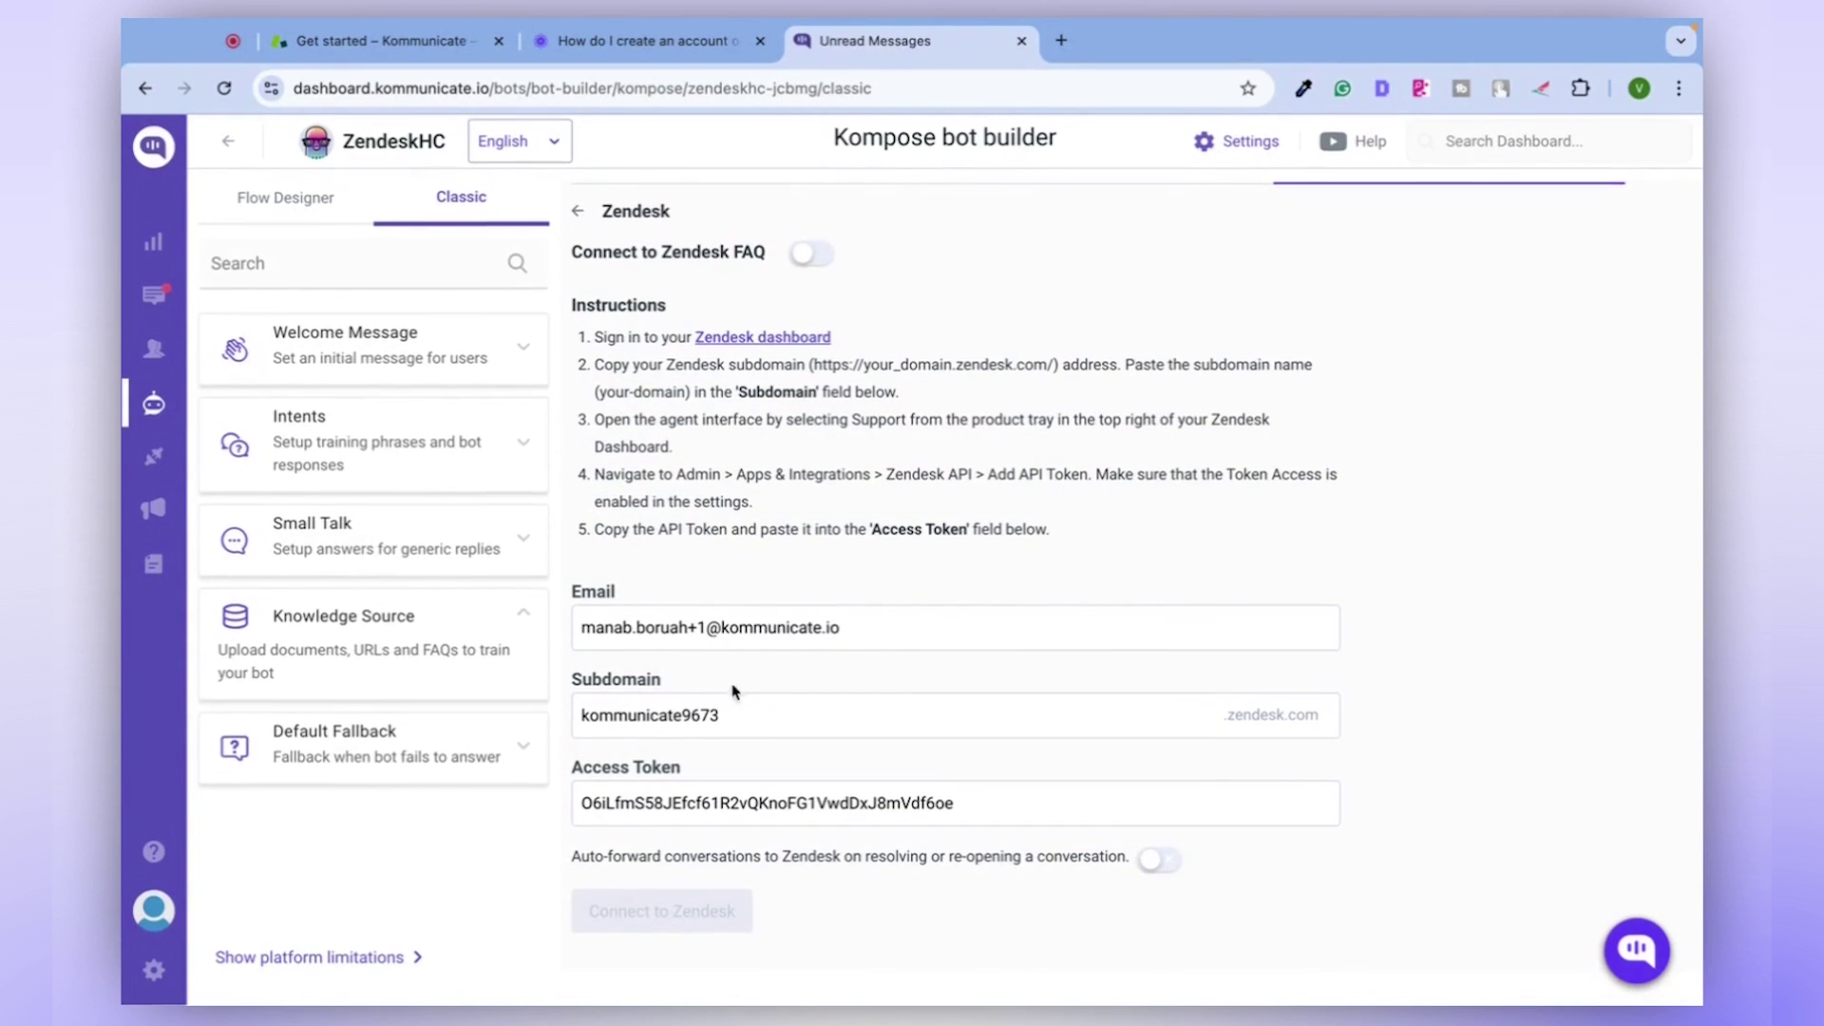
pyautogui.moveTo(761, 721); pyautogui.dragTo(590, 717)
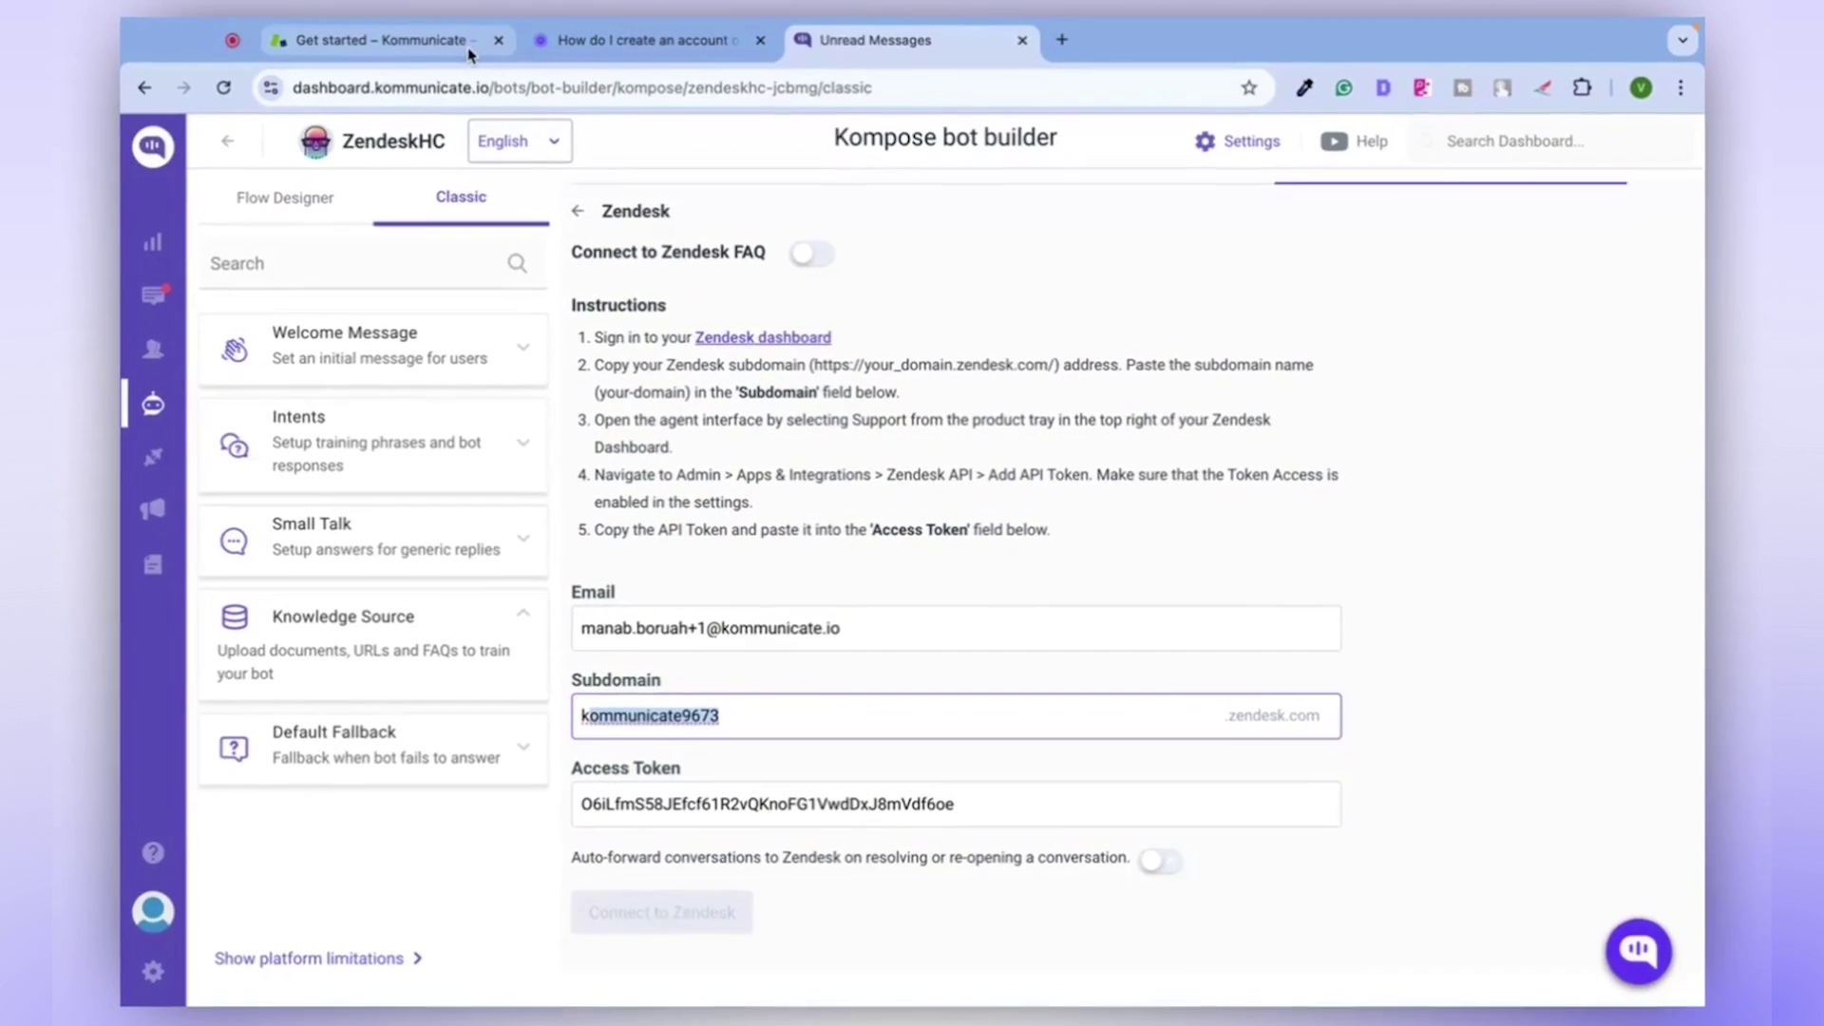
pyautogui.press('super+1')
# - Go to Admin Center and open Zendesk API under Apps and integrations
pyautogui.click(154, 543)
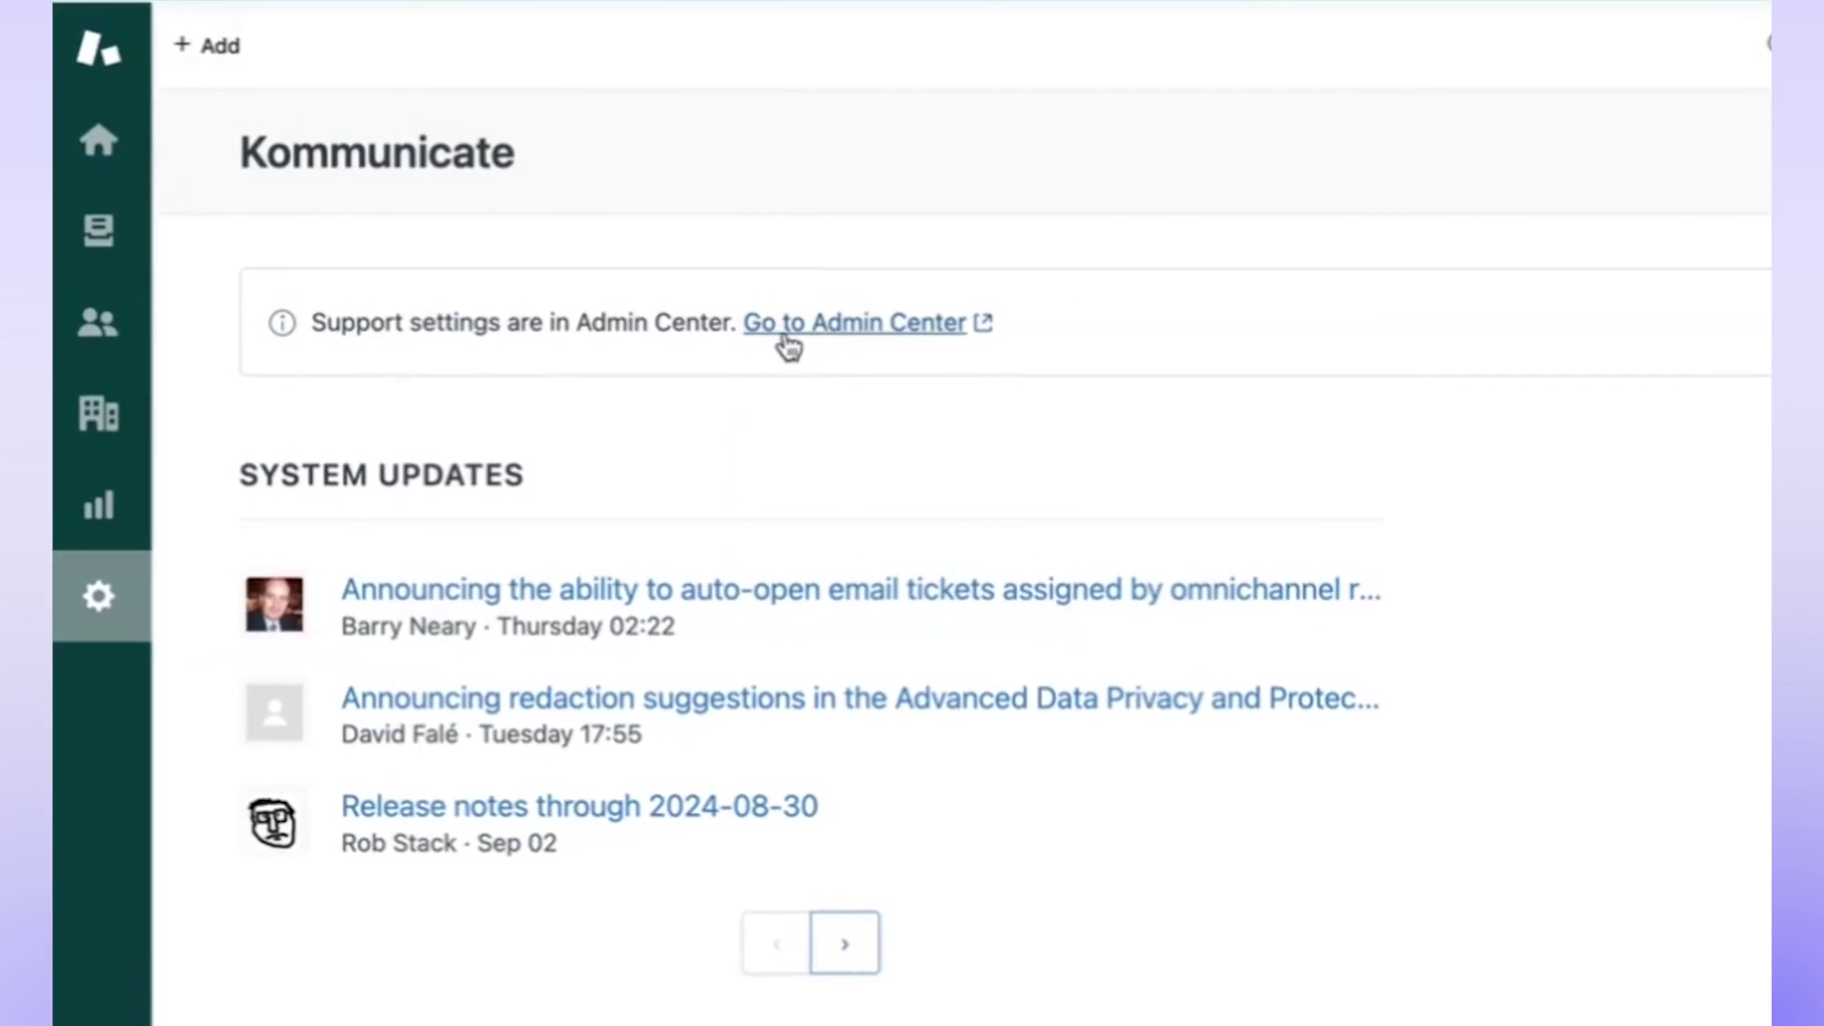
pyautogui.click(823, 327)
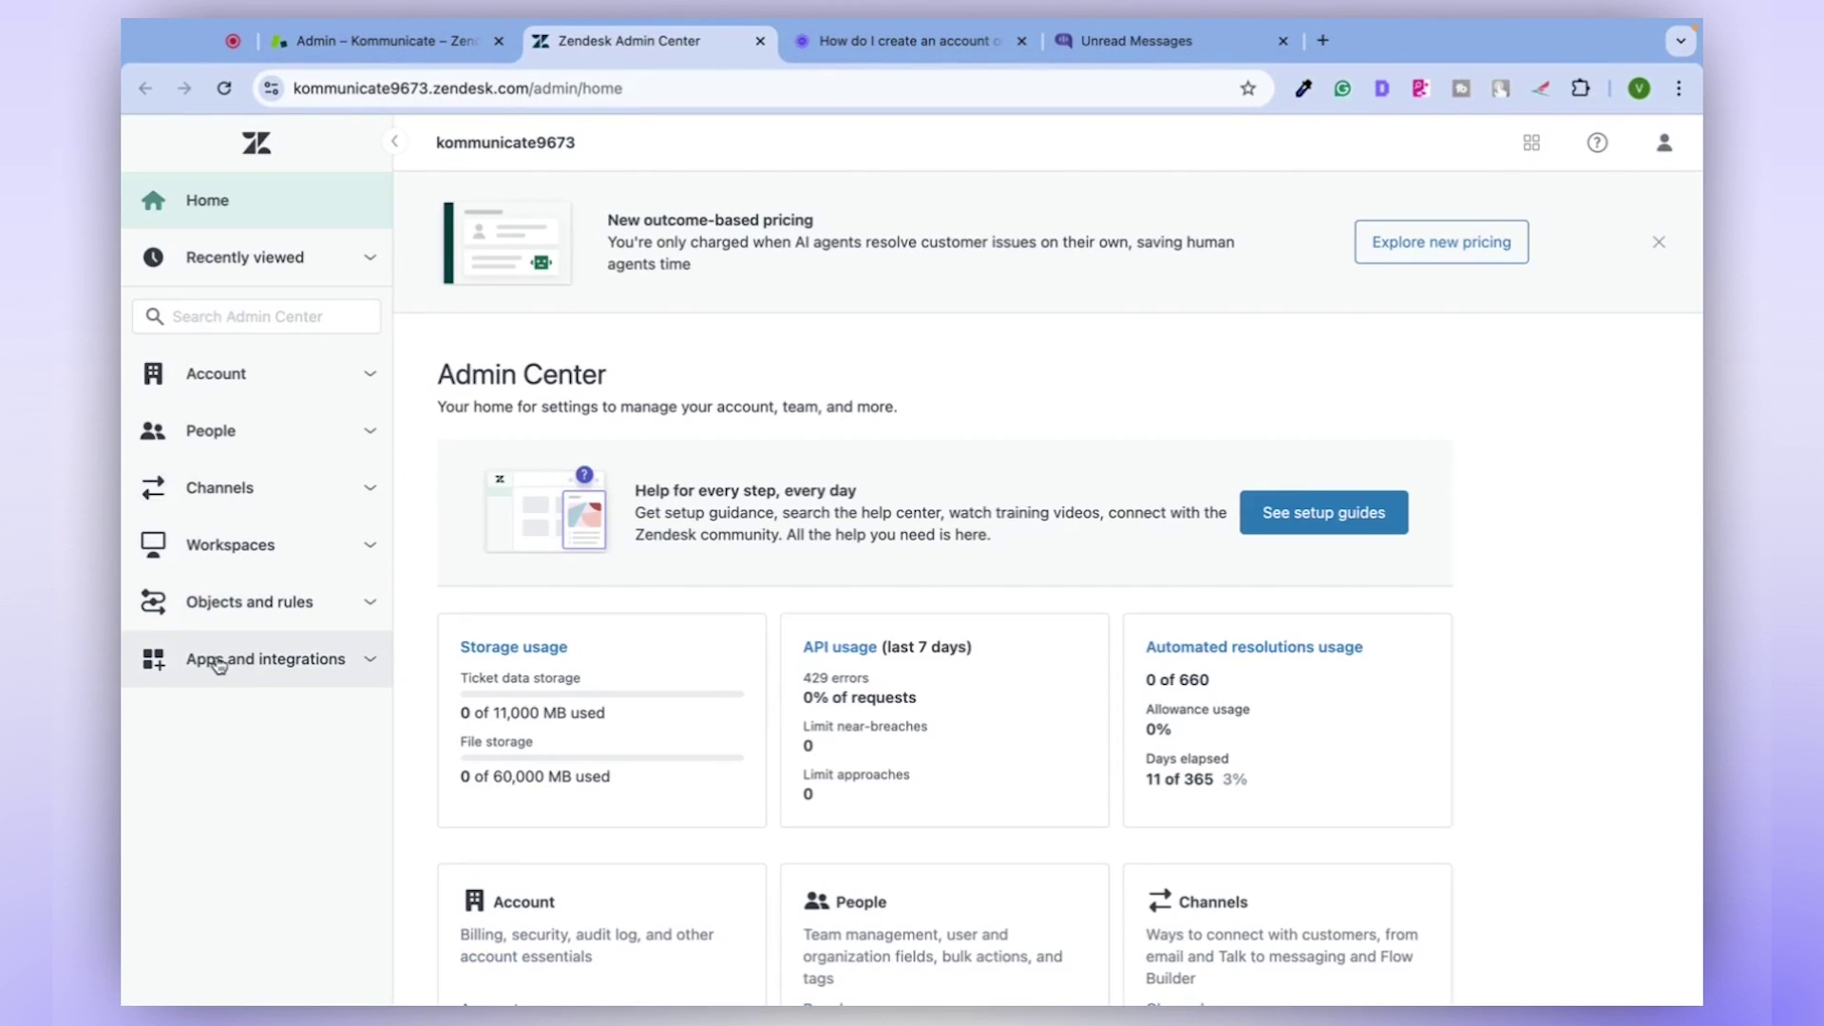
pyautogui.click(330, 665)
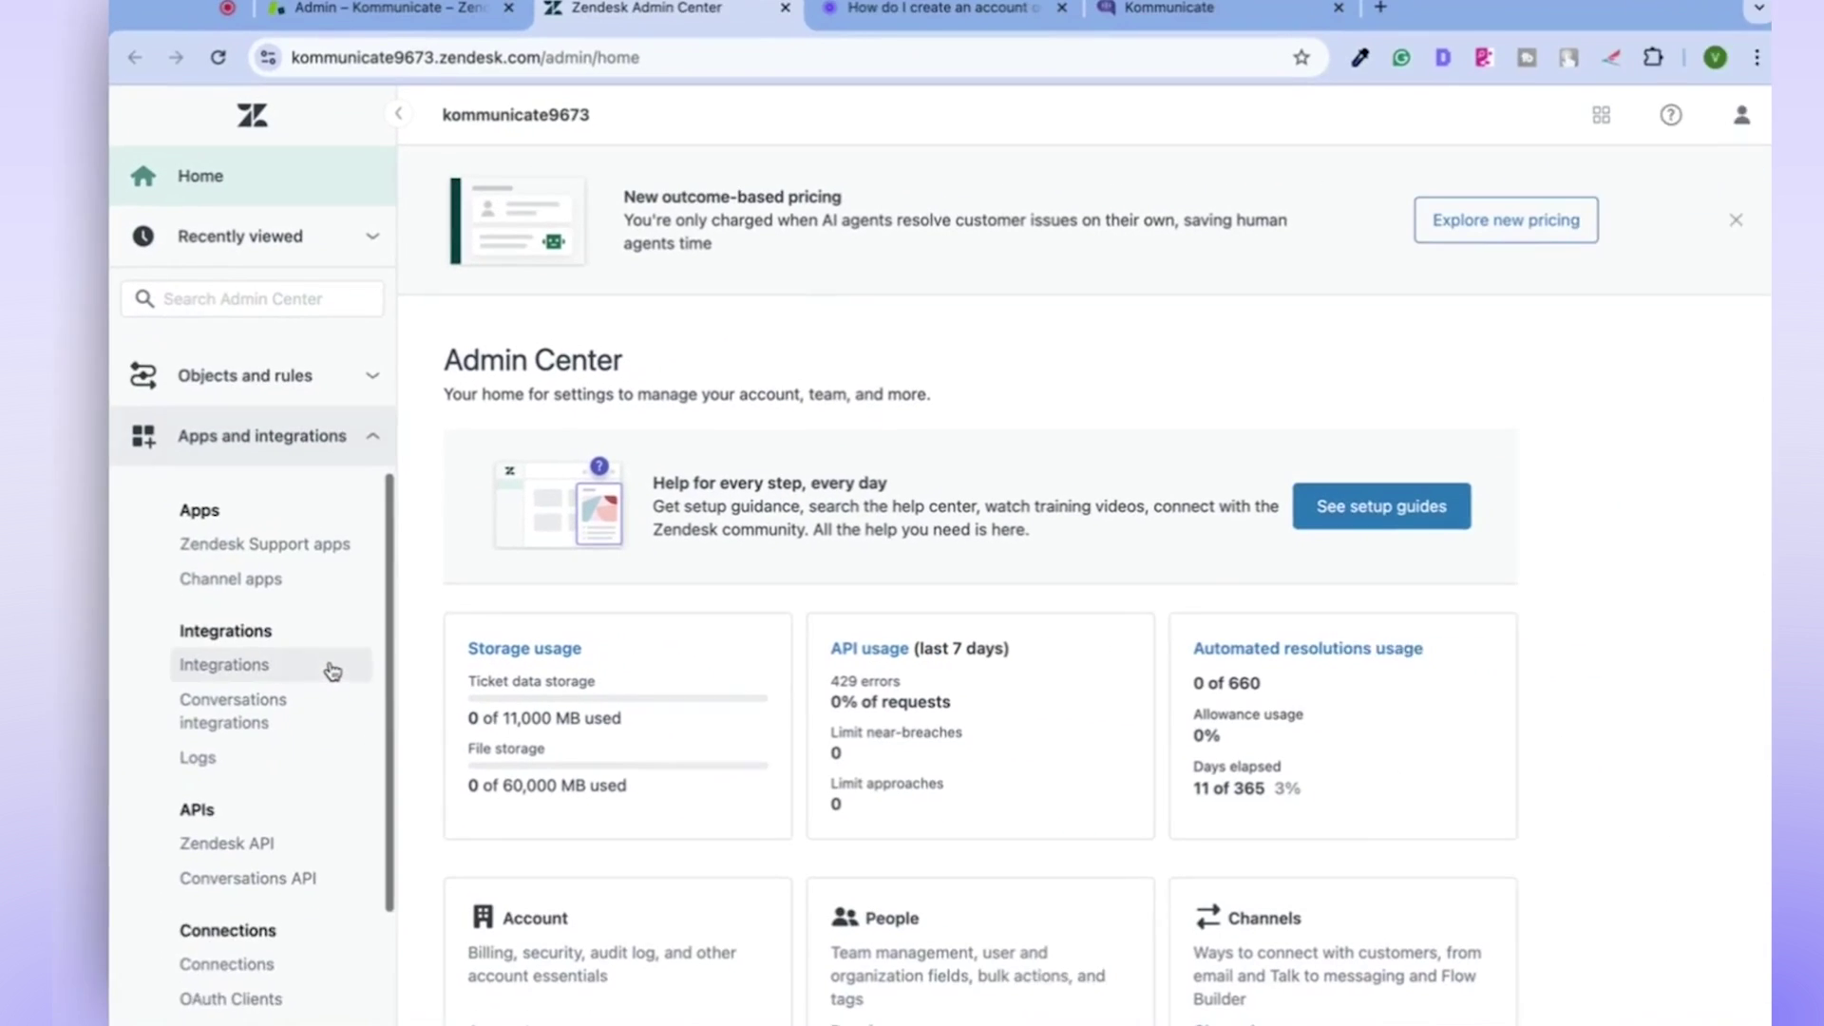
pyautogui.scroll(-2, 328, 665)
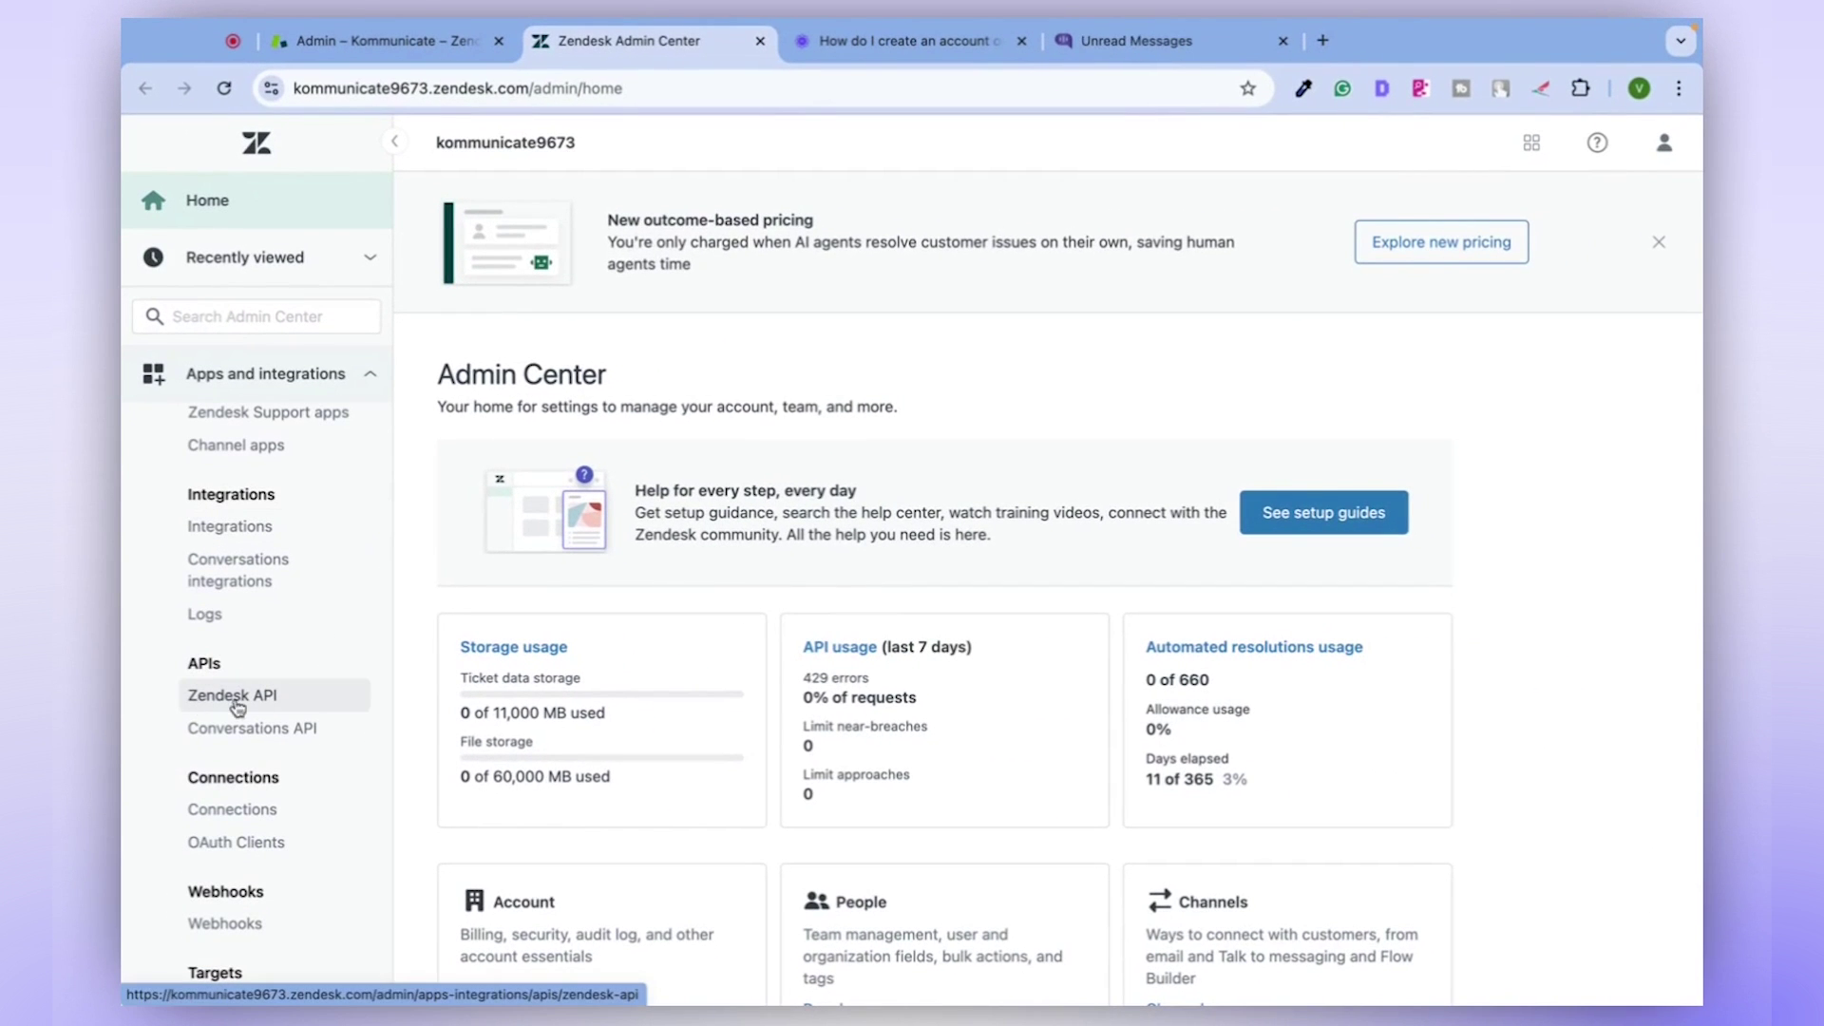
pyautogui.click(266, 706)
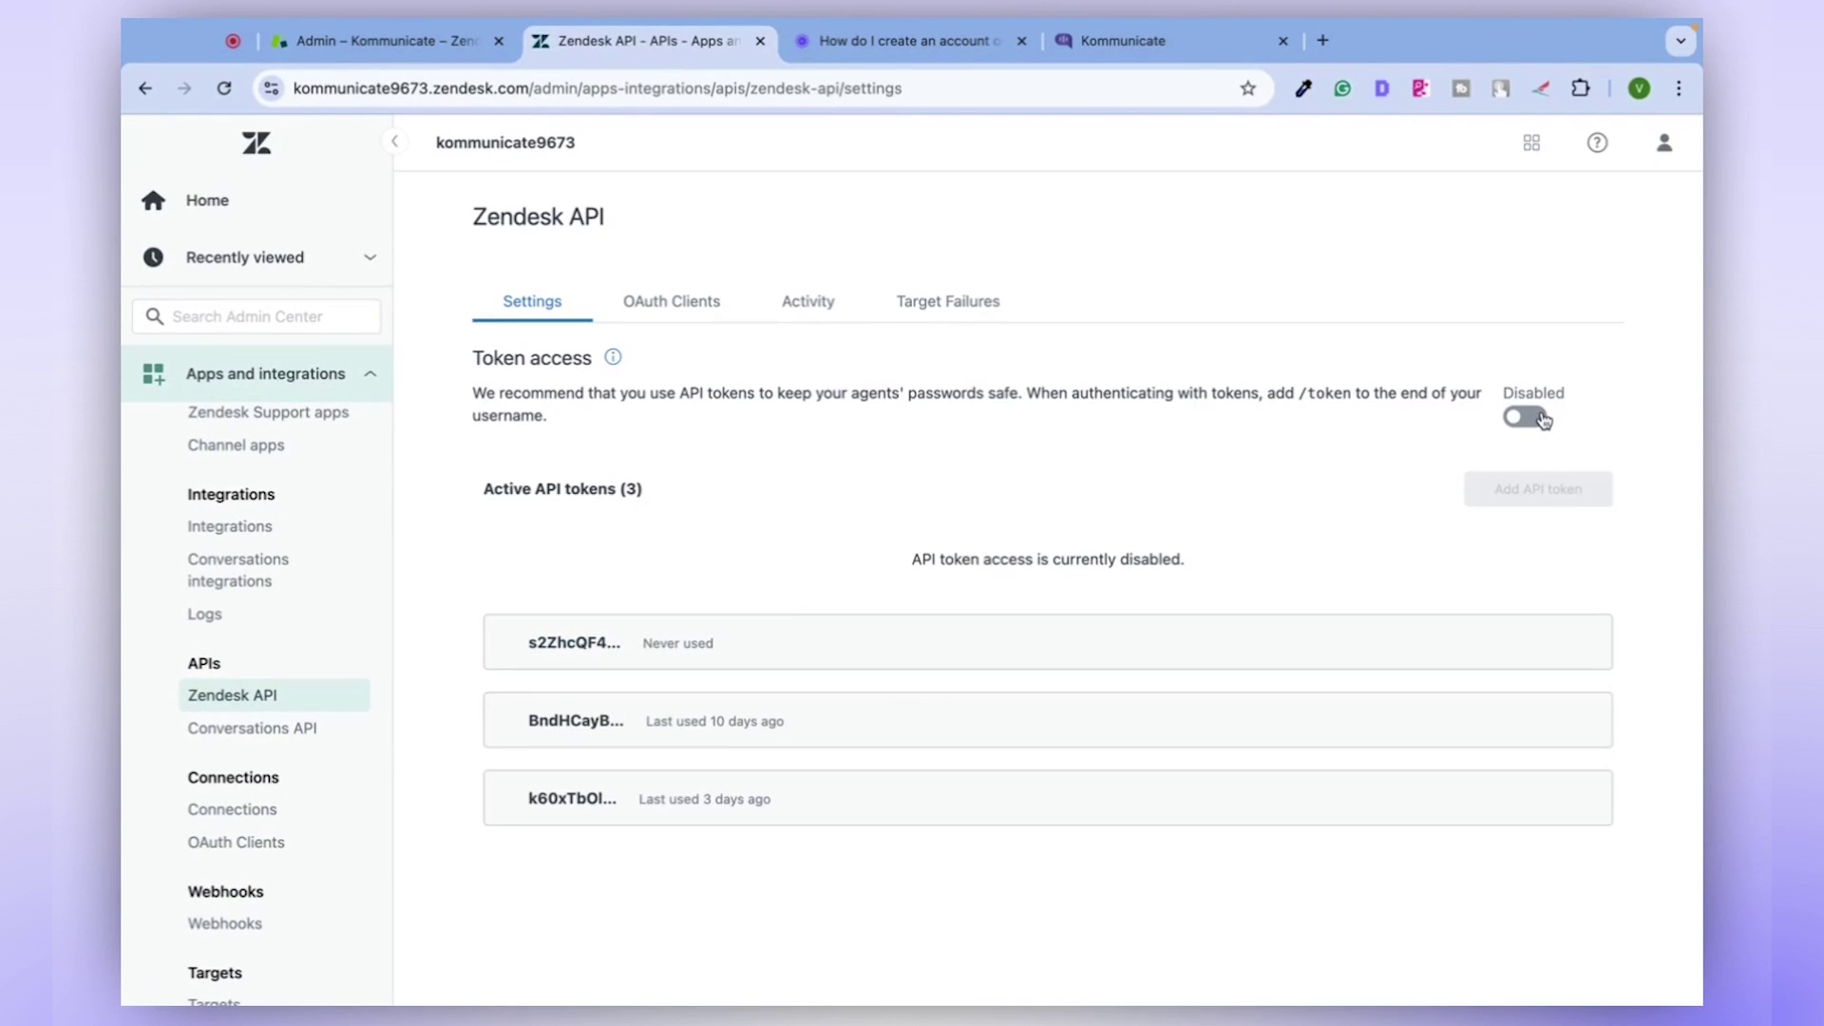
# - Enable API token access, then add, copy and save a token named HelpcentreZendesk
pyautogui.click(1539, 419)
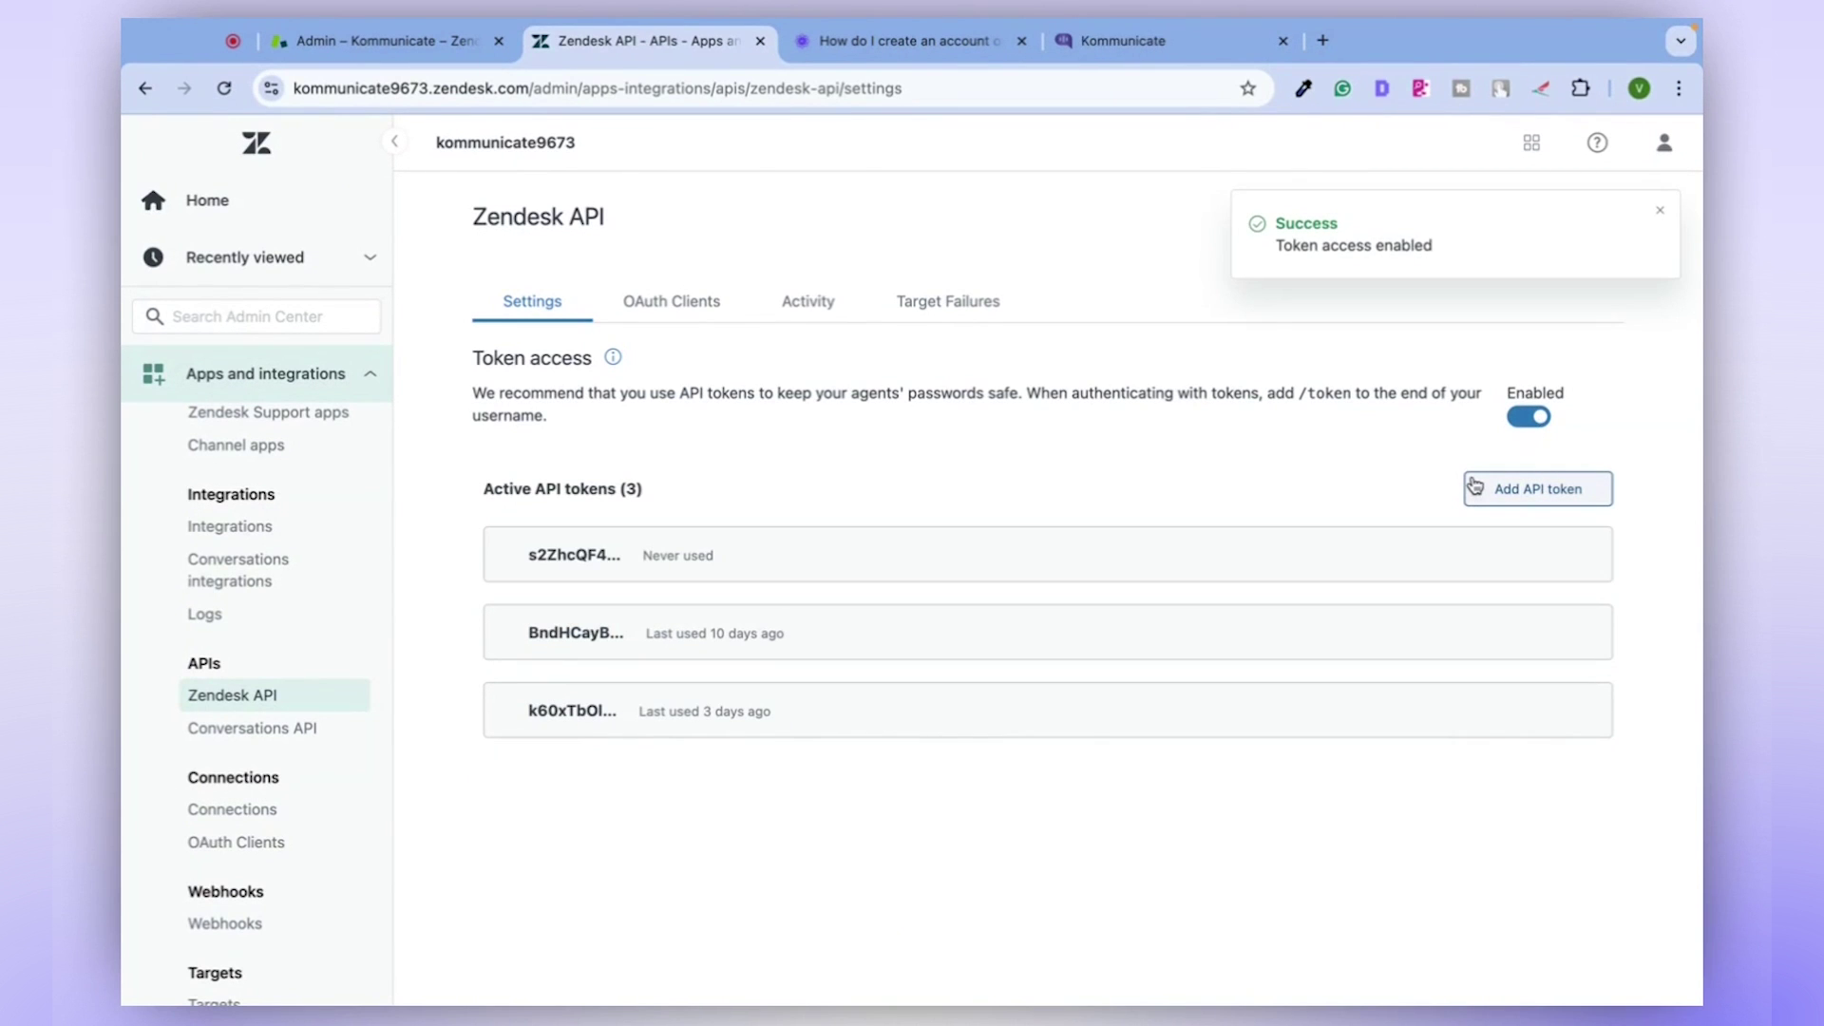
pyautogui.click(1526, 498)
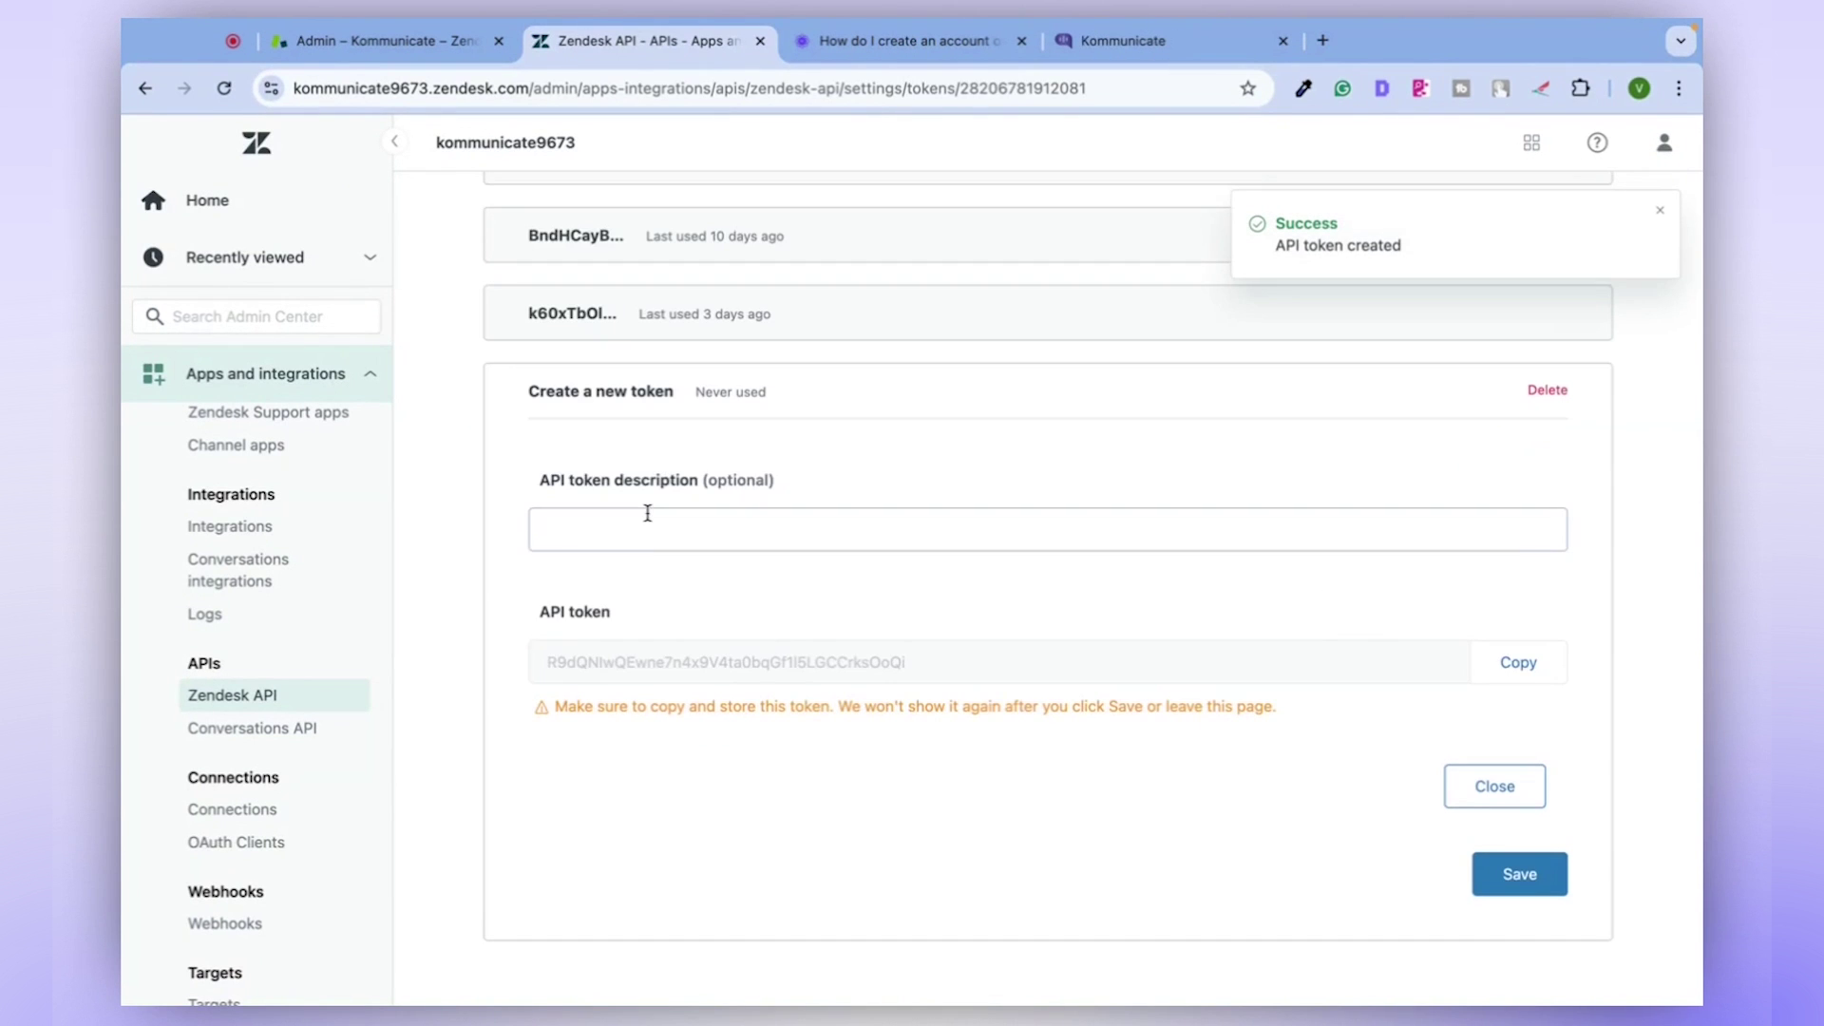
pyautogui.click(639, 531)
pyautogui.click(703, 586)
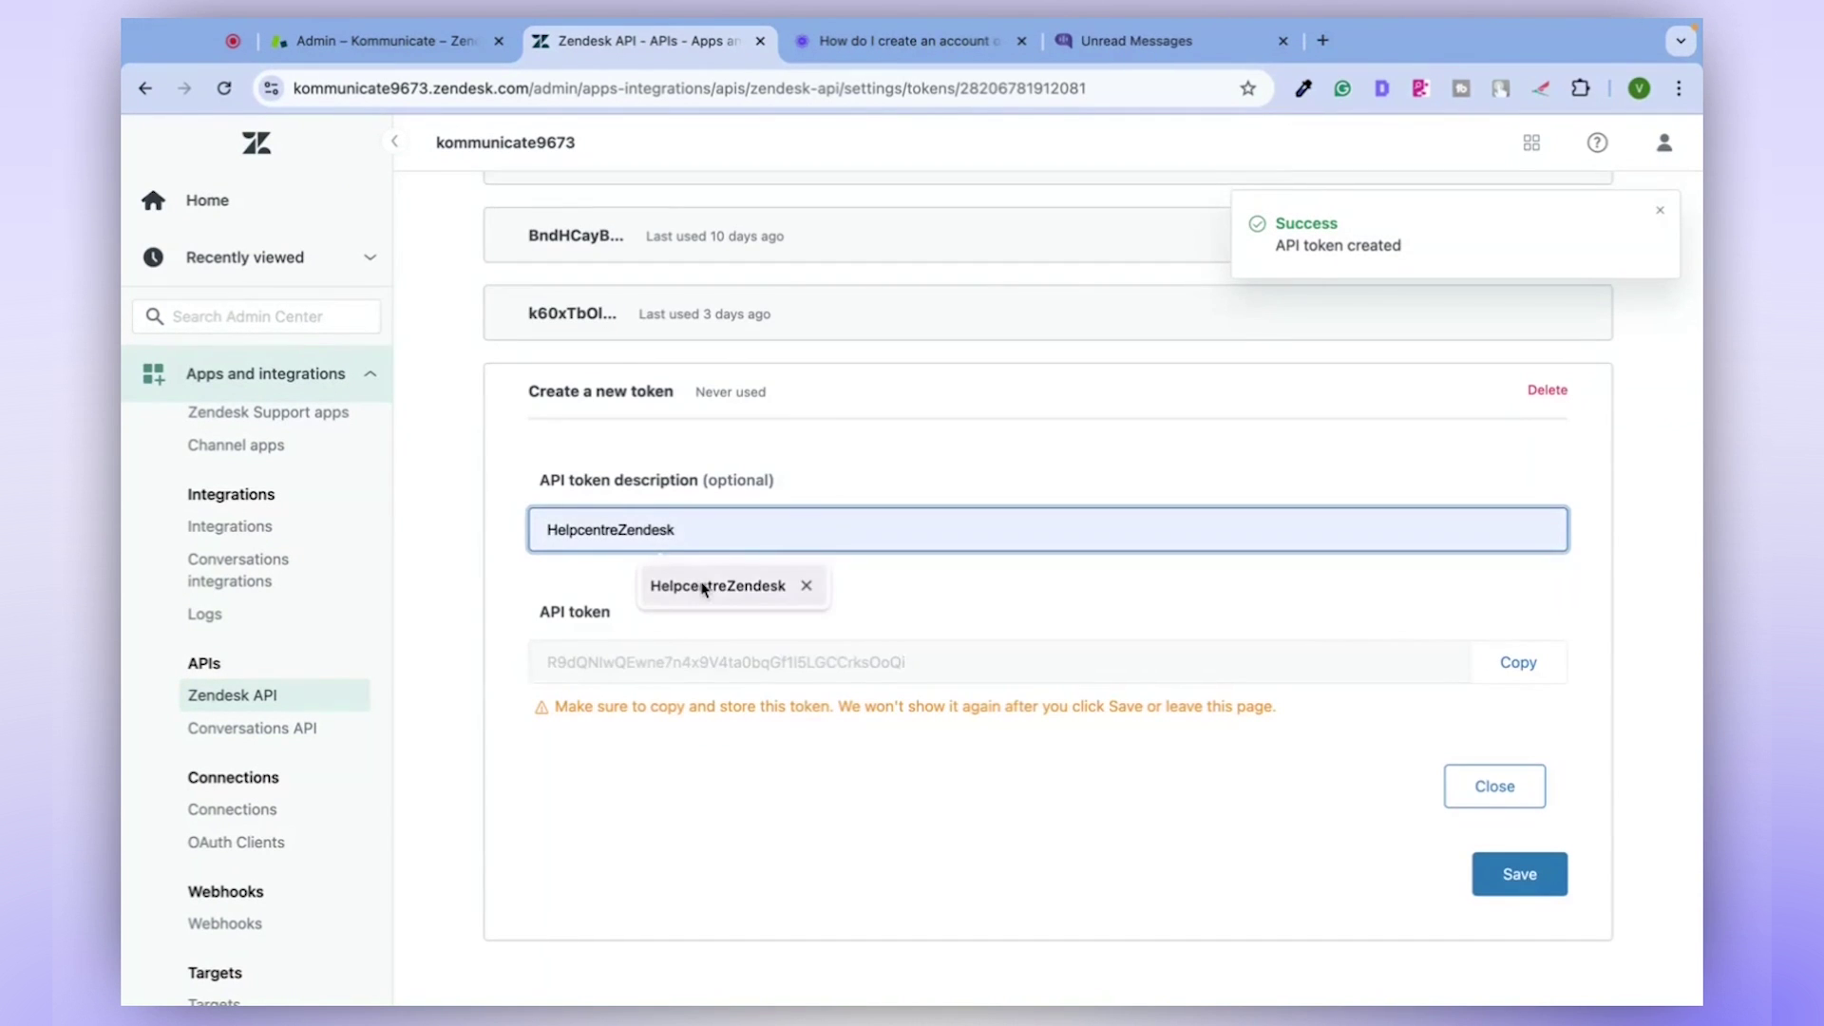
pyautogui.click(1523, 666)
pyautogui.click(1538, 874)
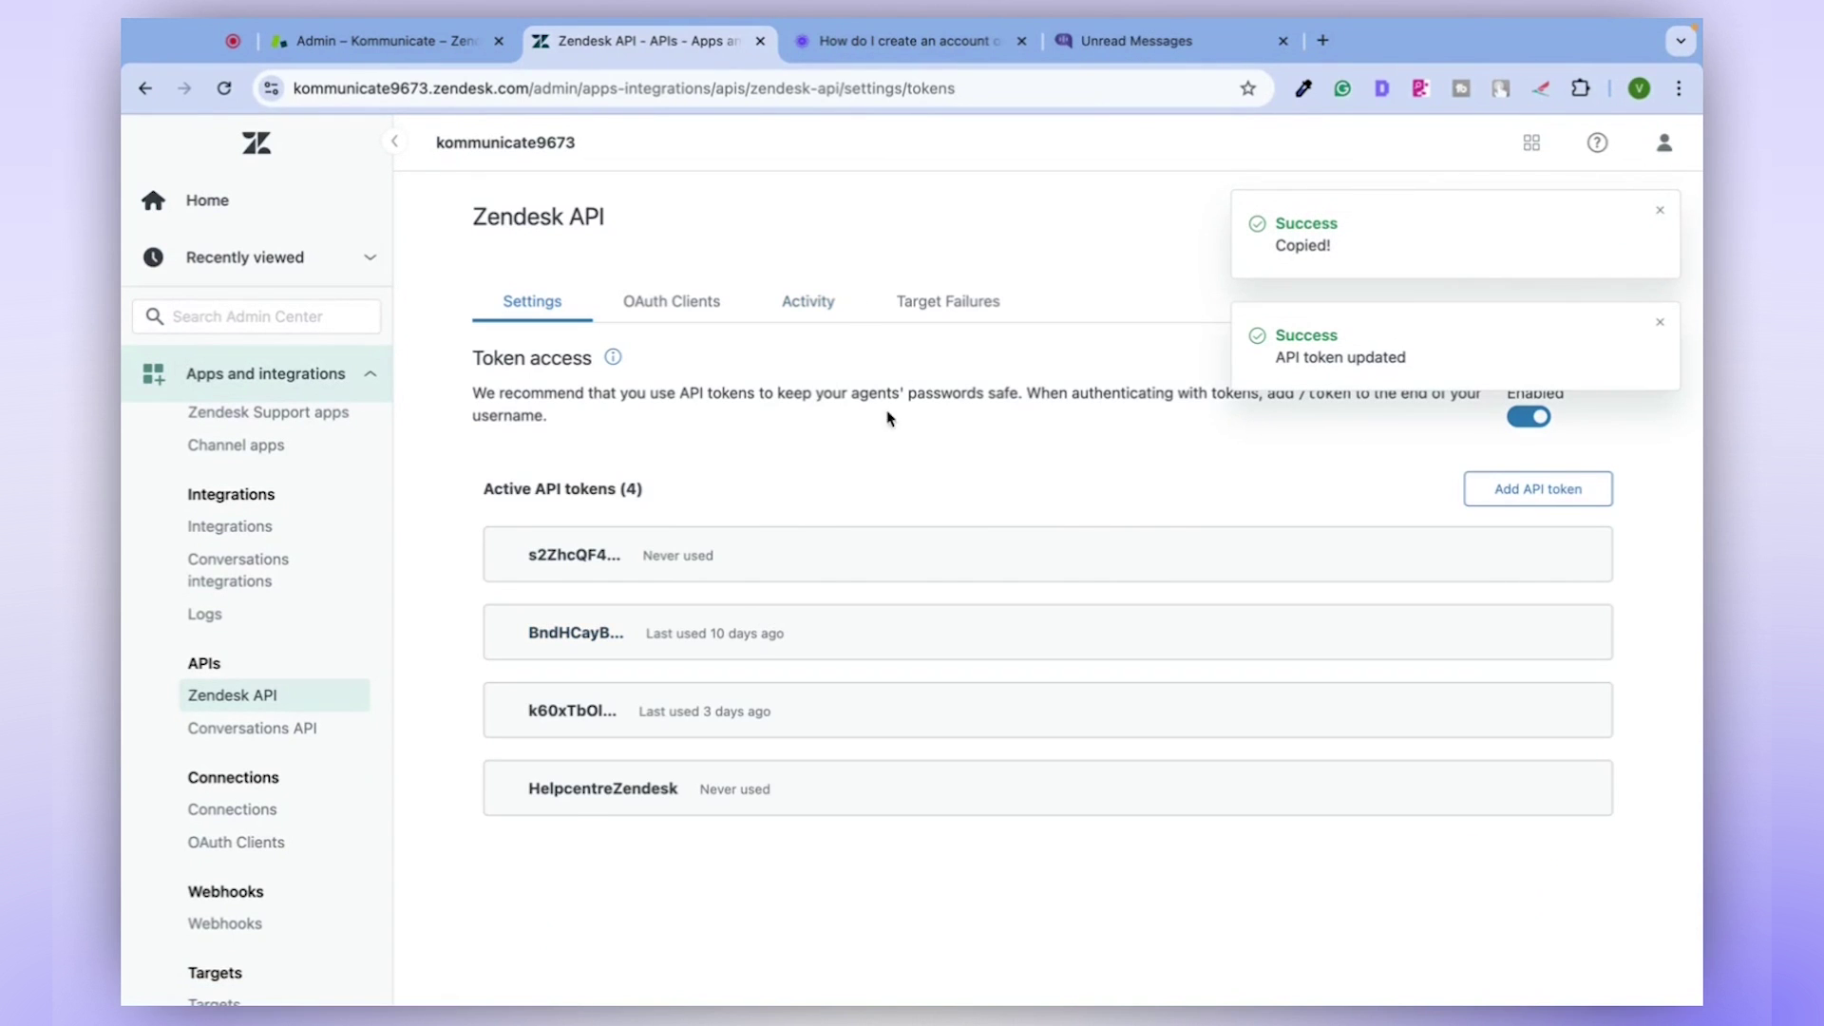
# - Replace the bot's Zendesk access token with the newly copied one and connect to Zendesk
pyautogui.click(1108, 43)
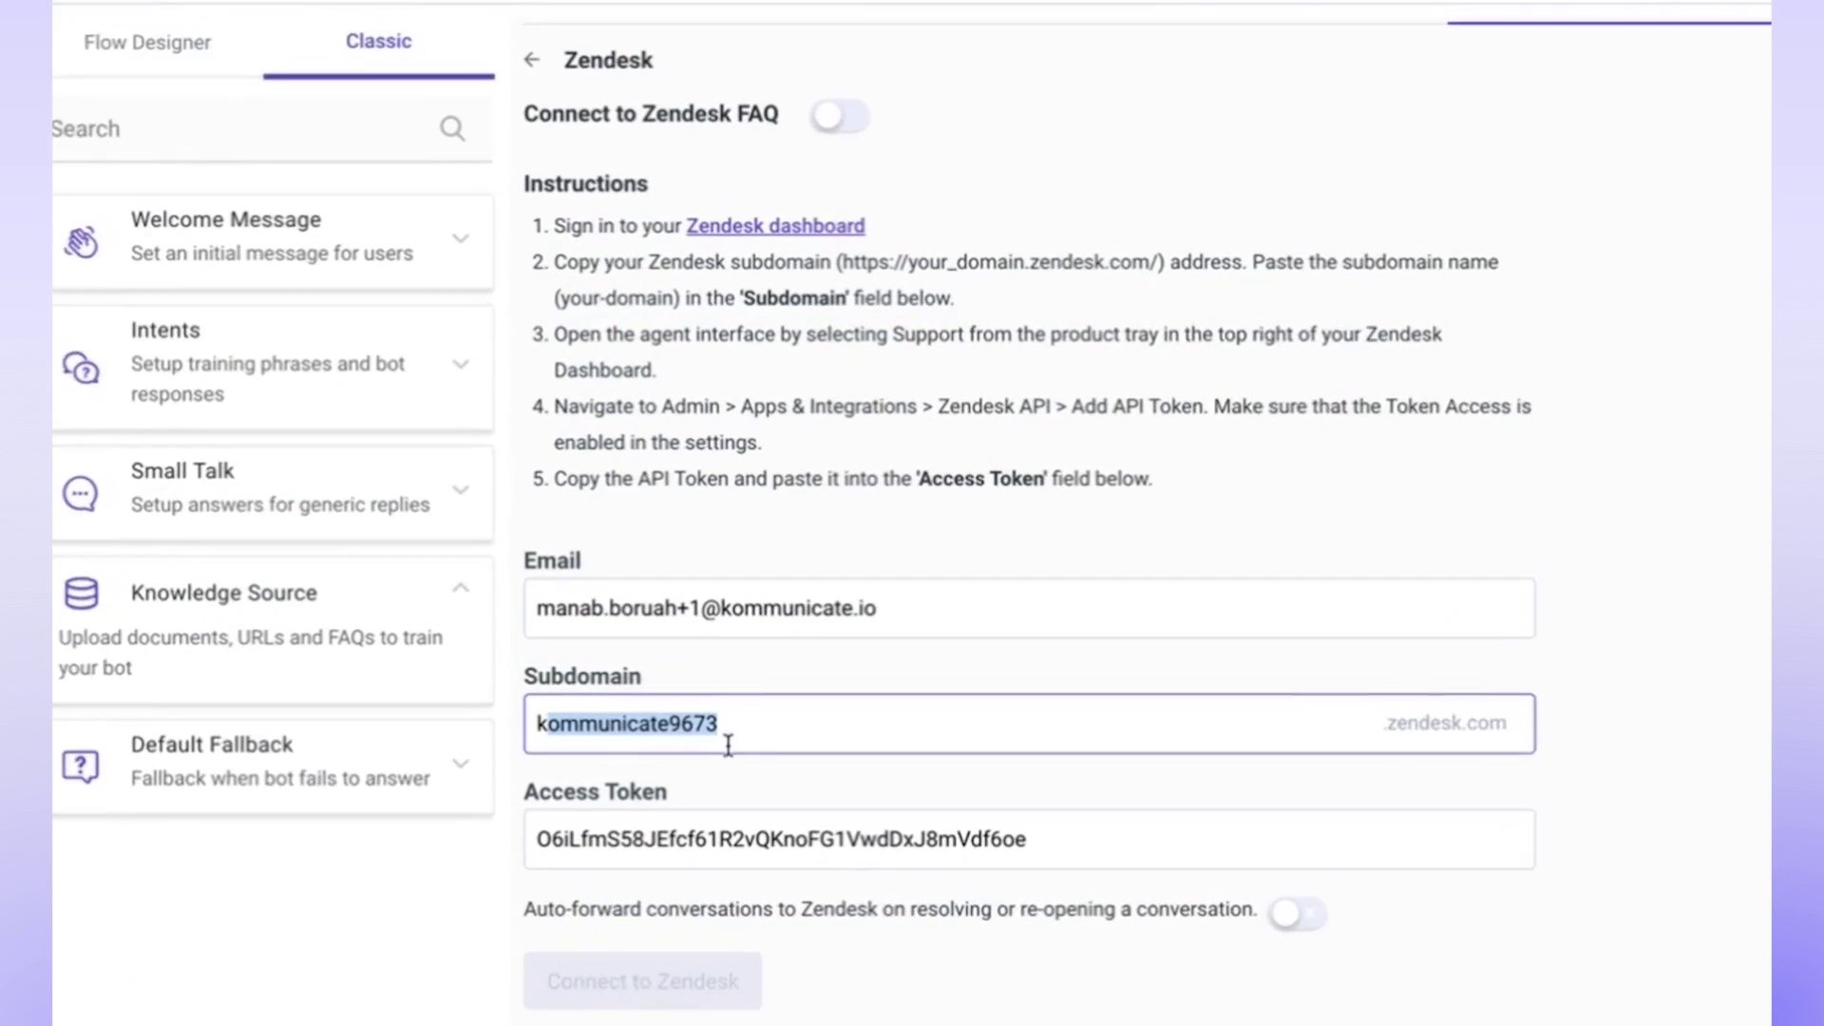
pyautogui.click(720, 722)
pyautogui.click(681, 633)
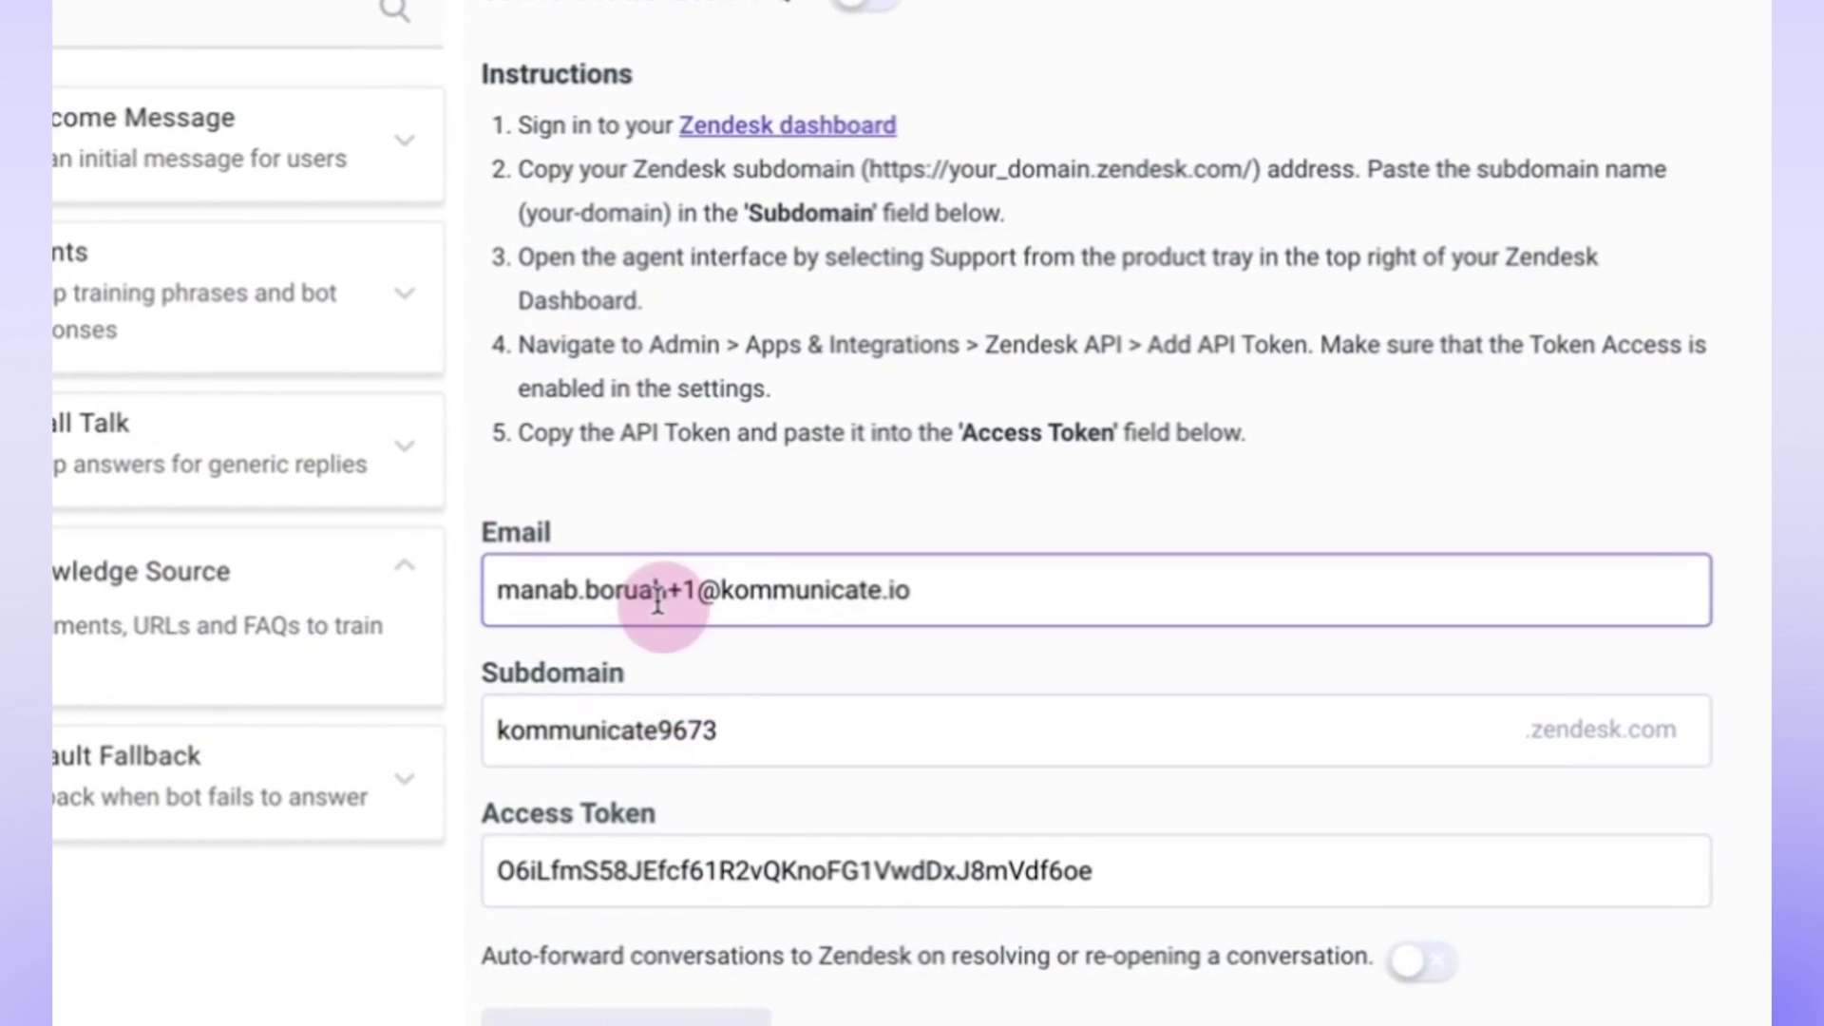
pyautogui.click(631, 746)
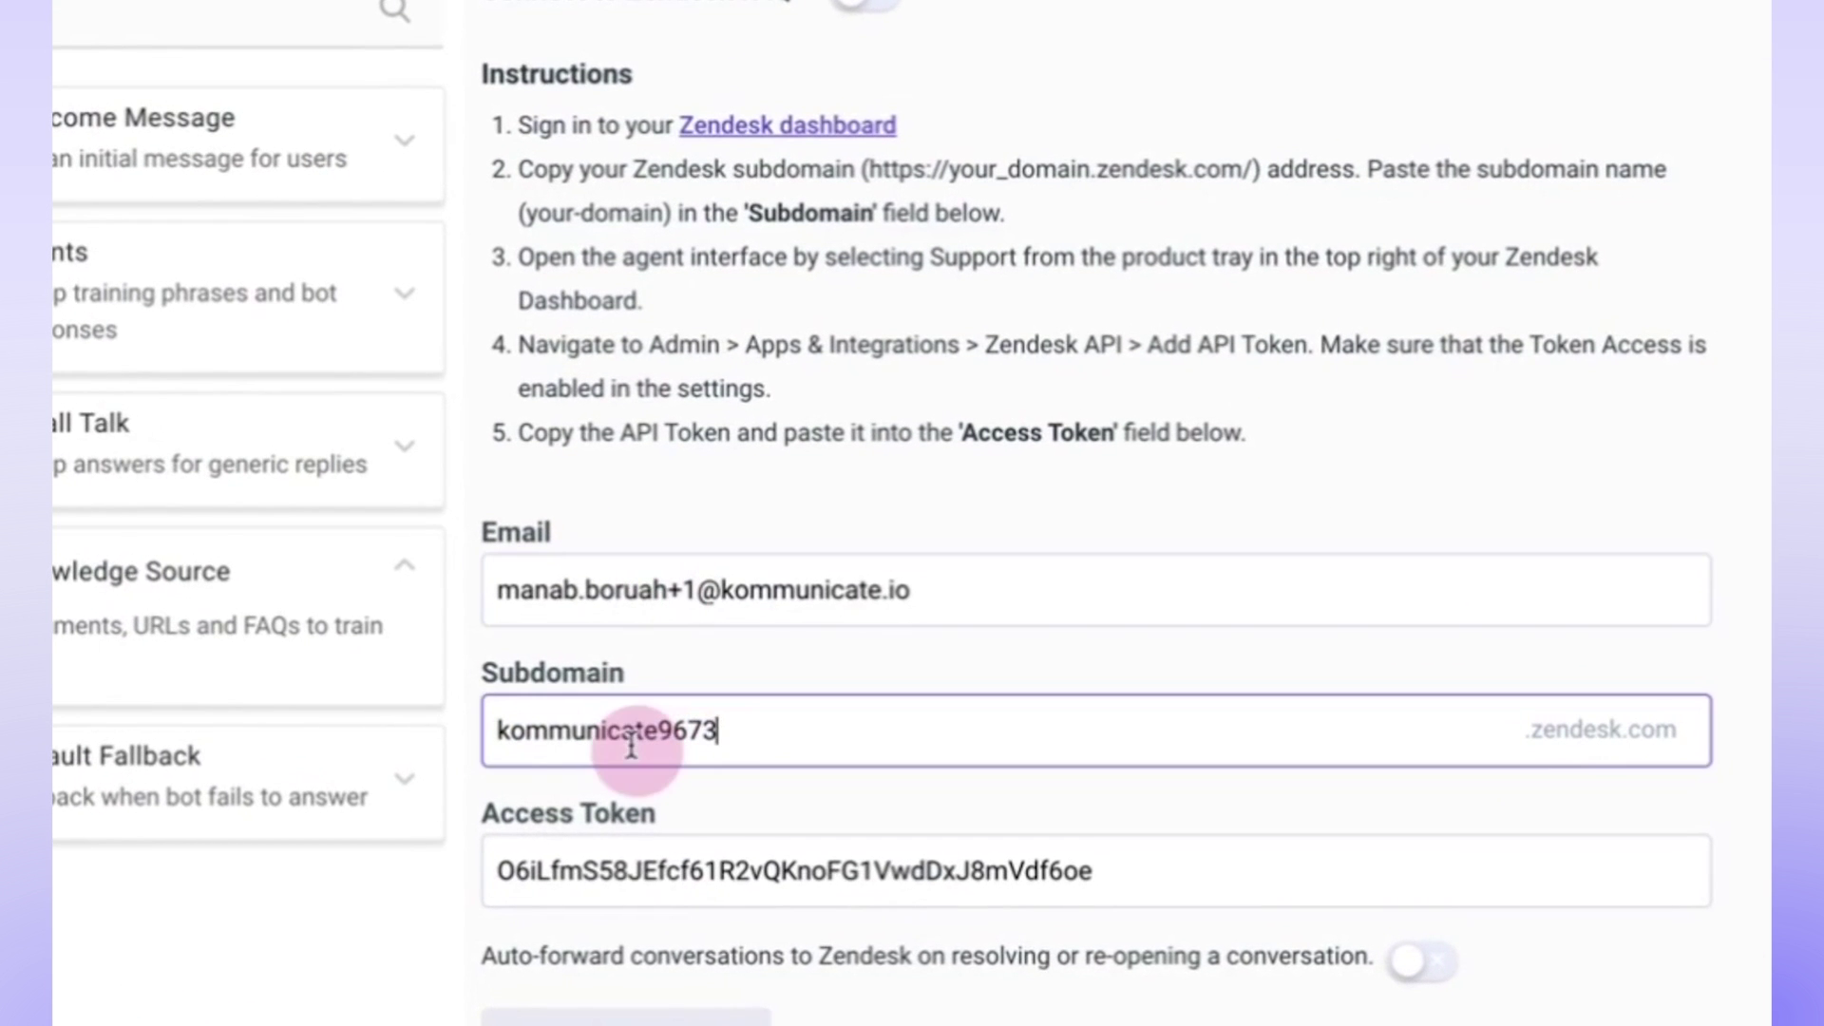
pyautogui.click(639, 873)
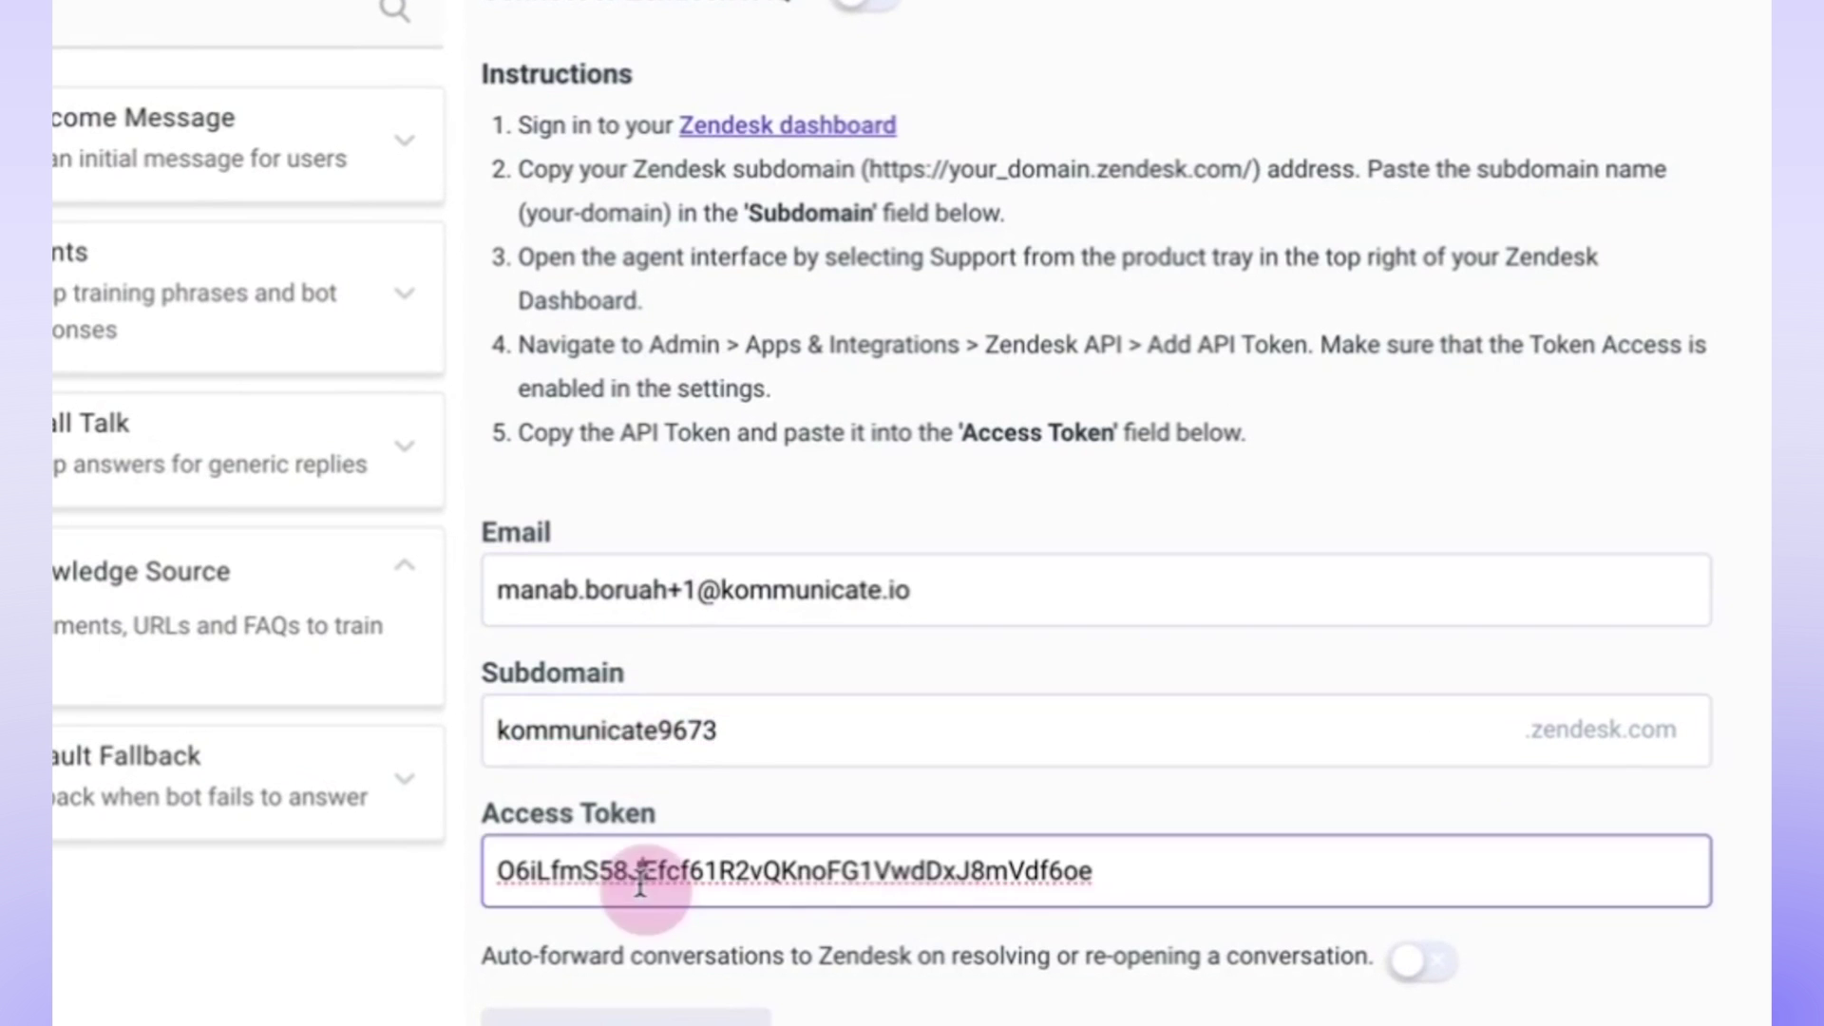
pyautogui.hotkey('ctrl', 'a')
pyautogui.hotkey('ctrl', 'v')
pyautogui.click(662, 939)
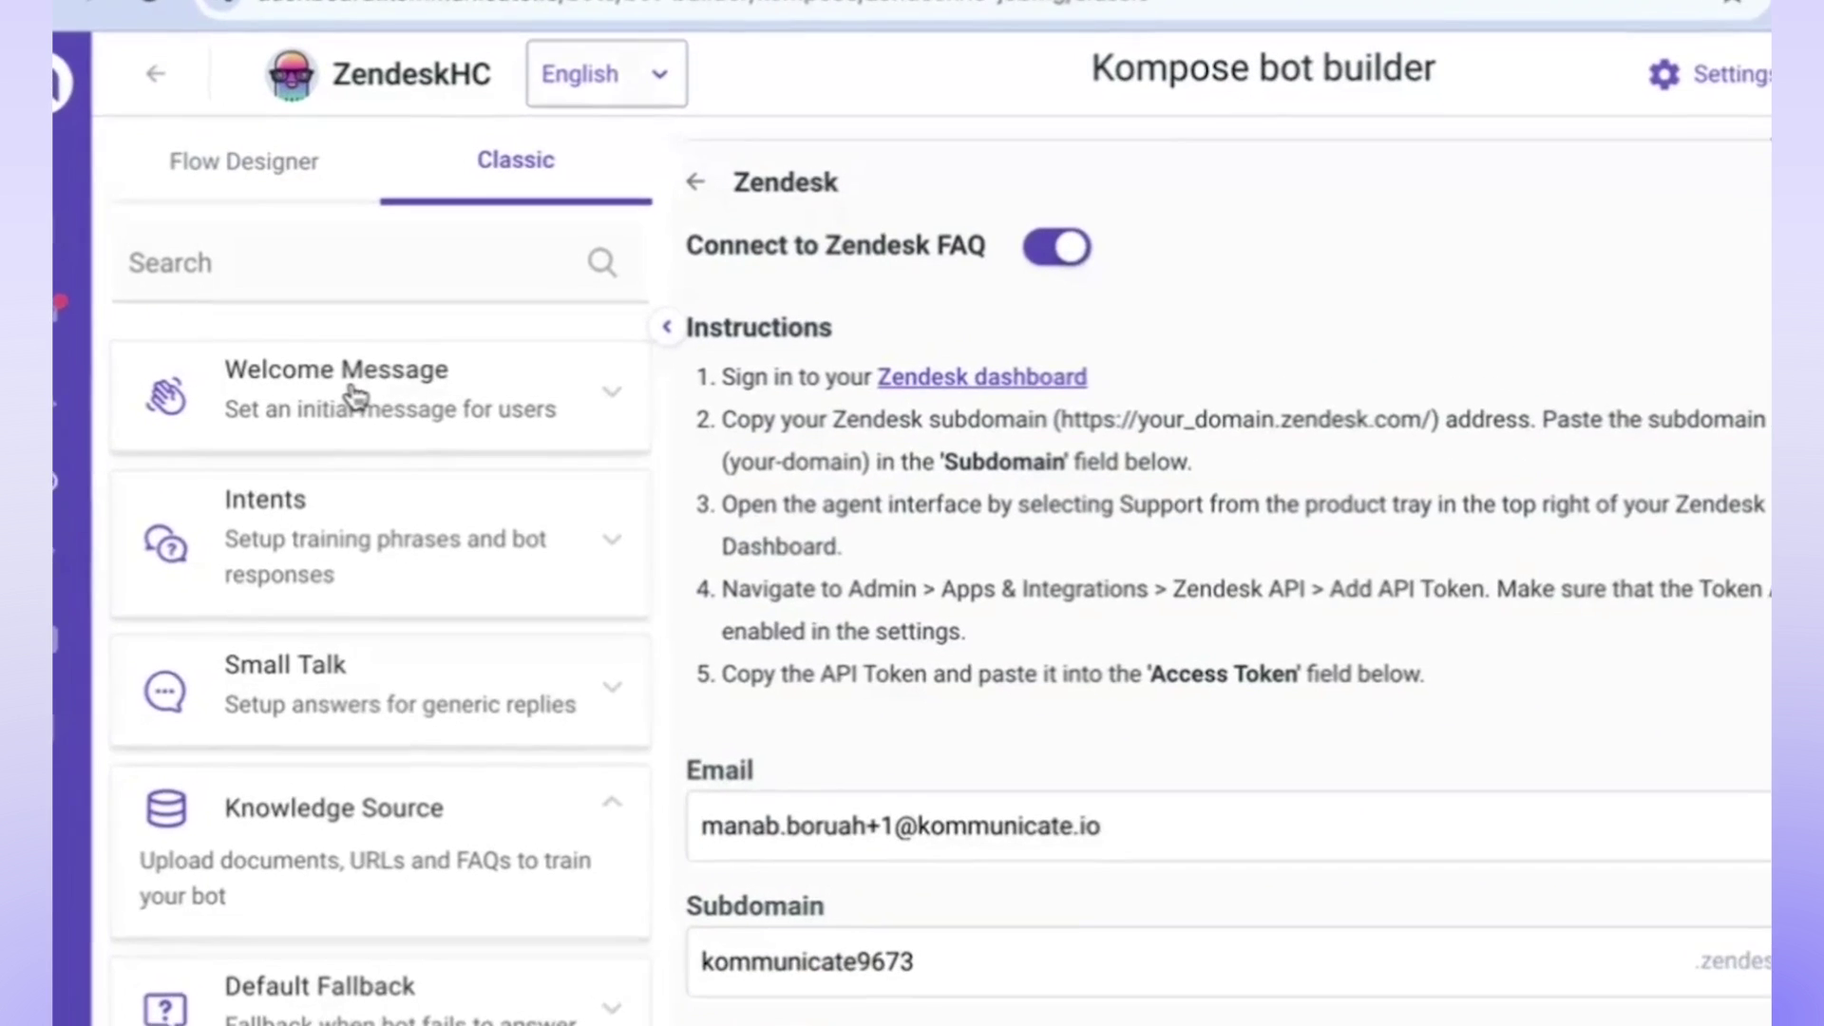
# - Open the ZendeskHC test chat, copy the BillingHelp article's title question, and return to the demo
pyautogui.click(358, 344)
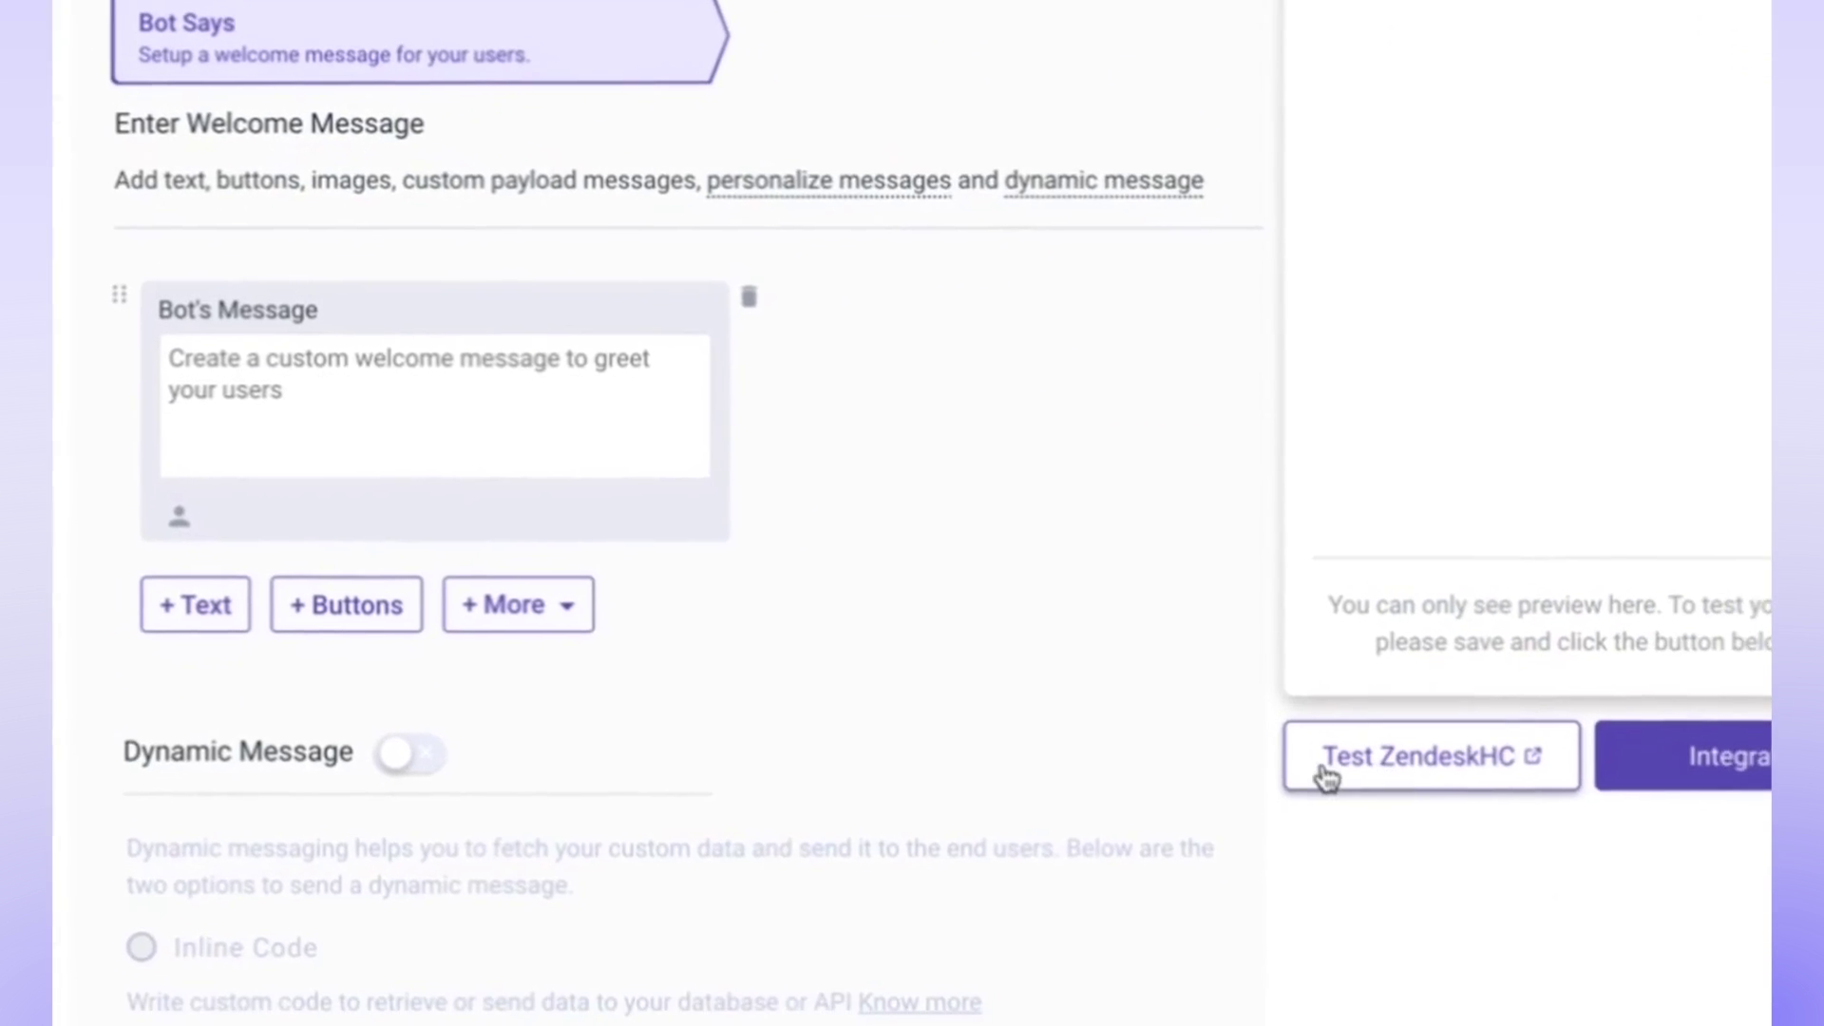
pyautogui.click(1324, 774)
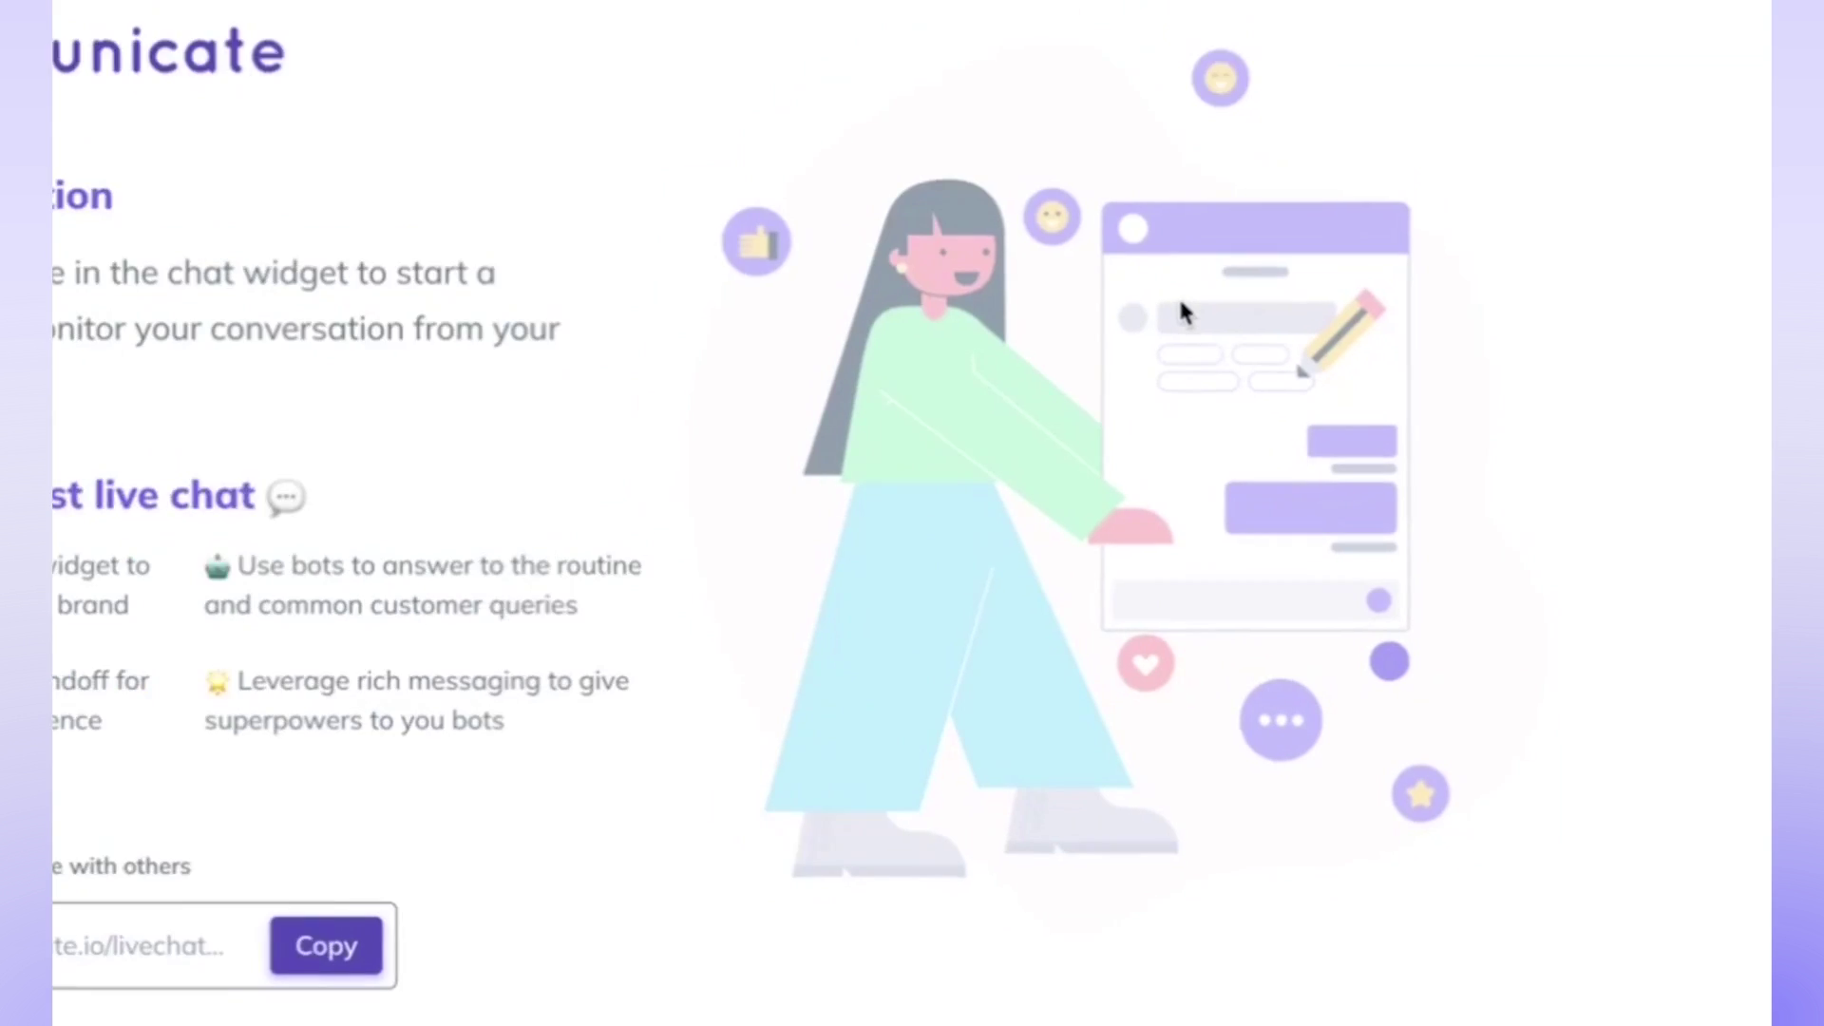
pyautogui.click(886, 42)
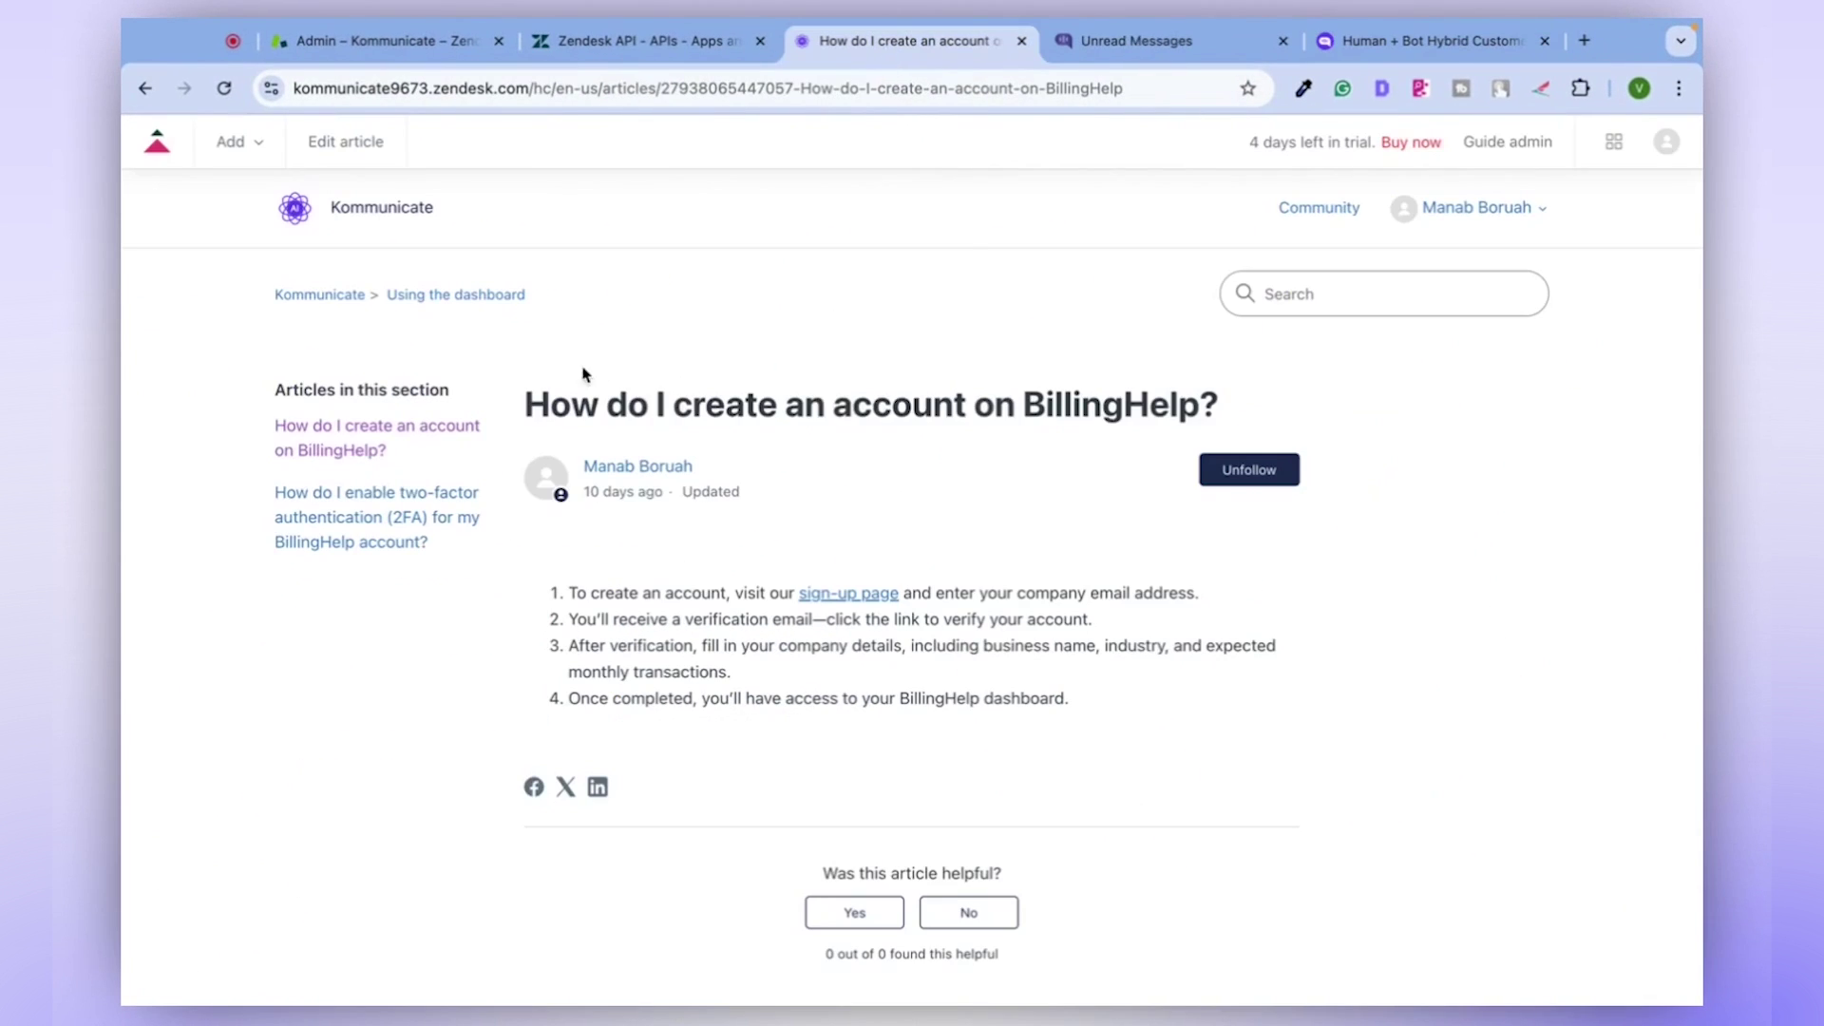
pyautogui.moveTo(522, 407); pyautogui.dragTo(1219, 420)
pyautogui.press('super+c')
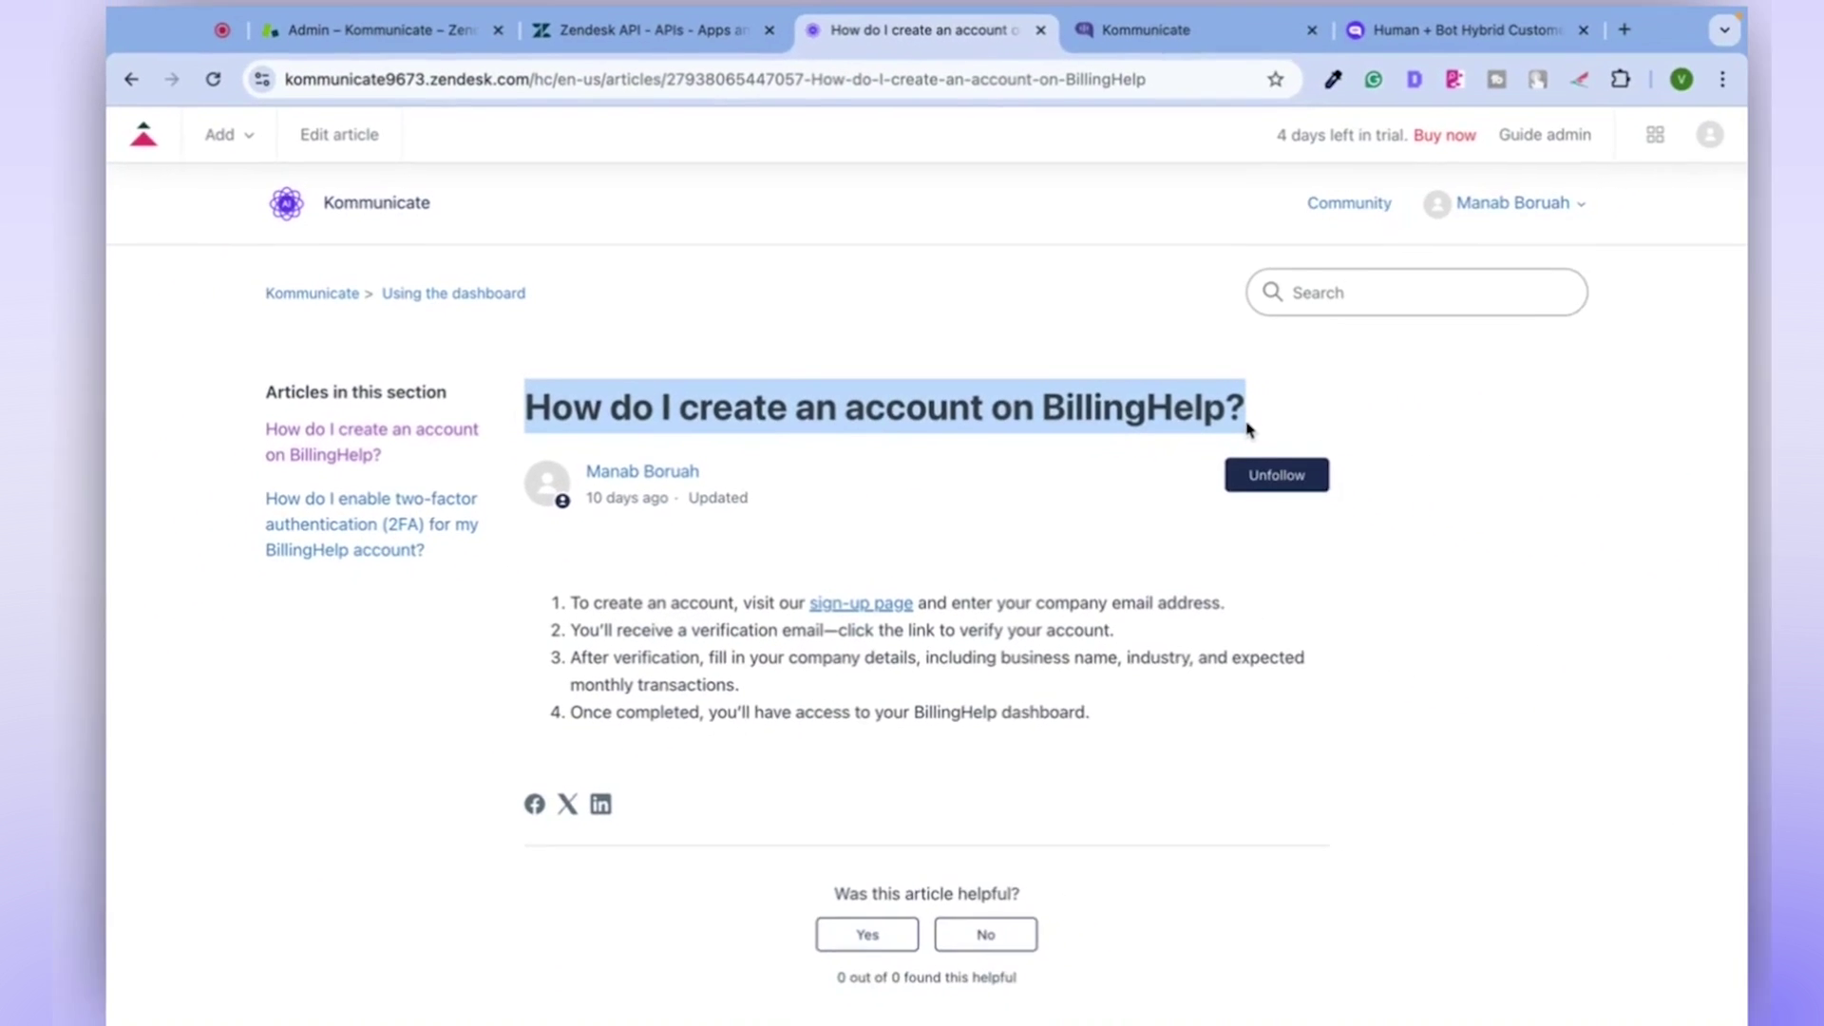
pyautogui.click(1349, 43)
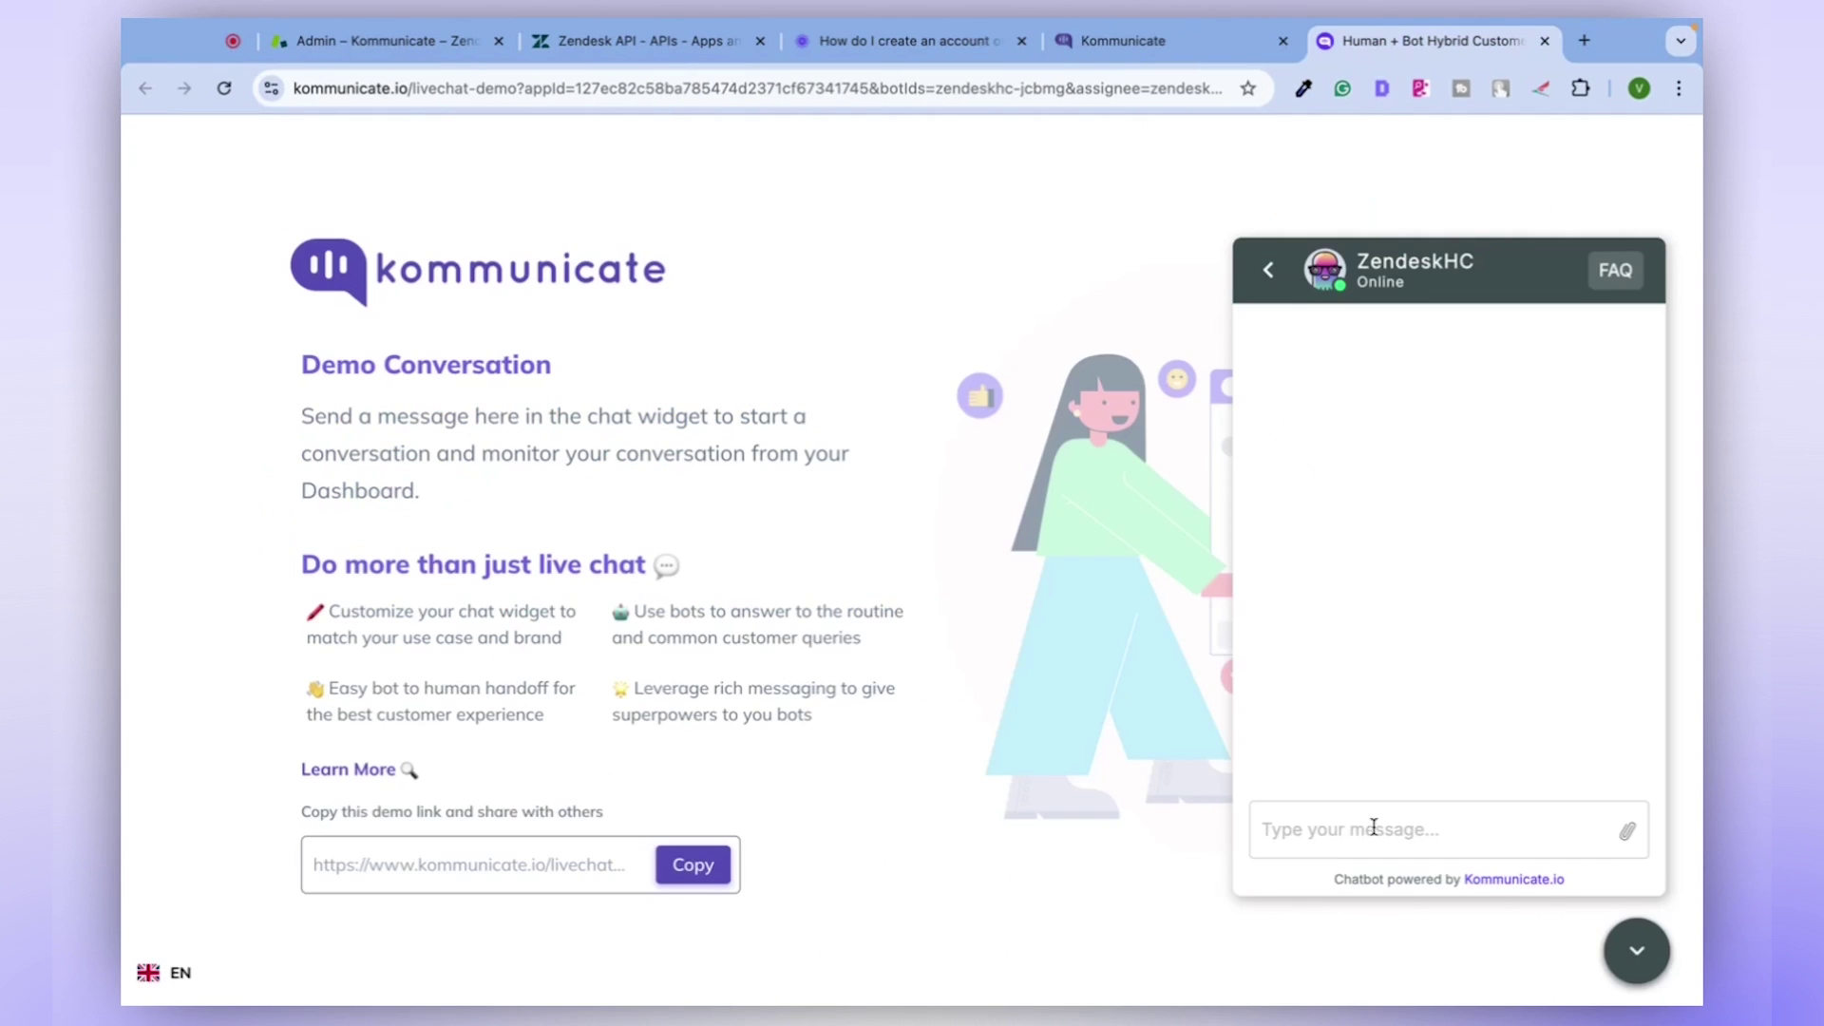
# - Paste and send 'How do I create an account on BillingHelp?' in the demo chat, then review ZendeskHC's answer
pyautogui.click(1275, 829)
pyautogui.press('super+v')
pyautogui.press('Return')
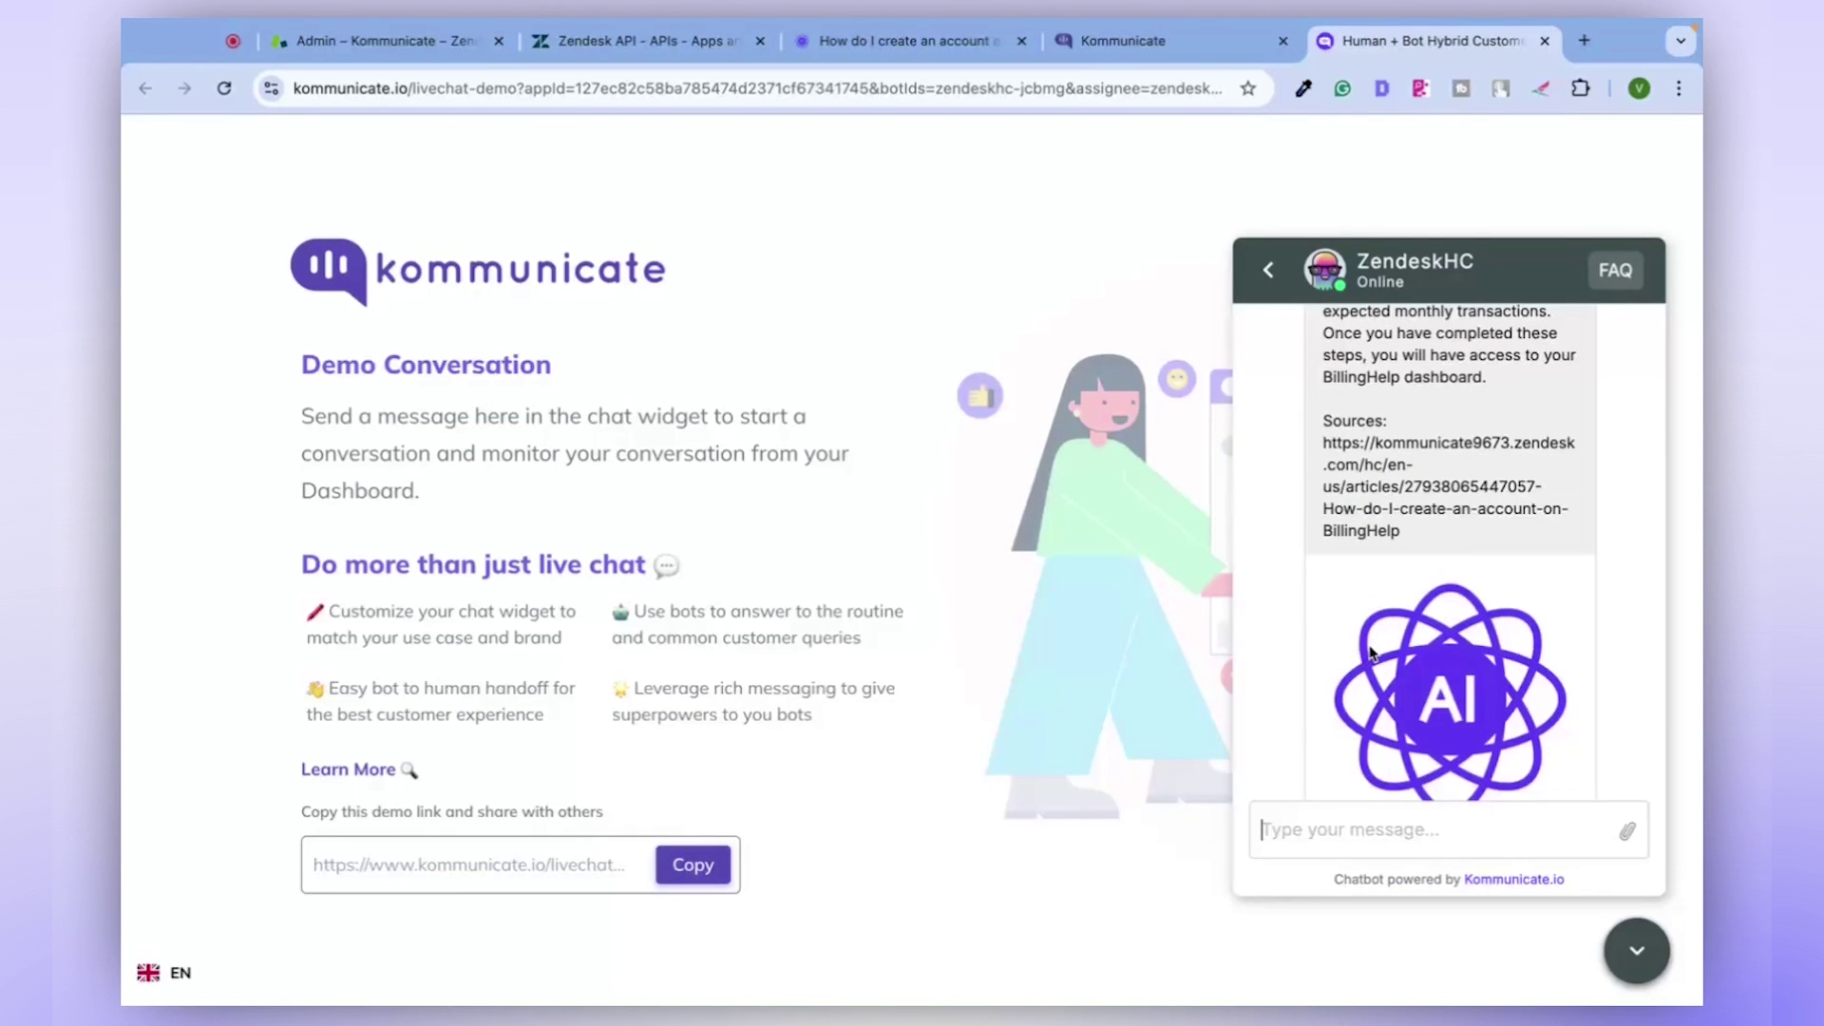
pyautogui.scroll(4, 1371, 651)
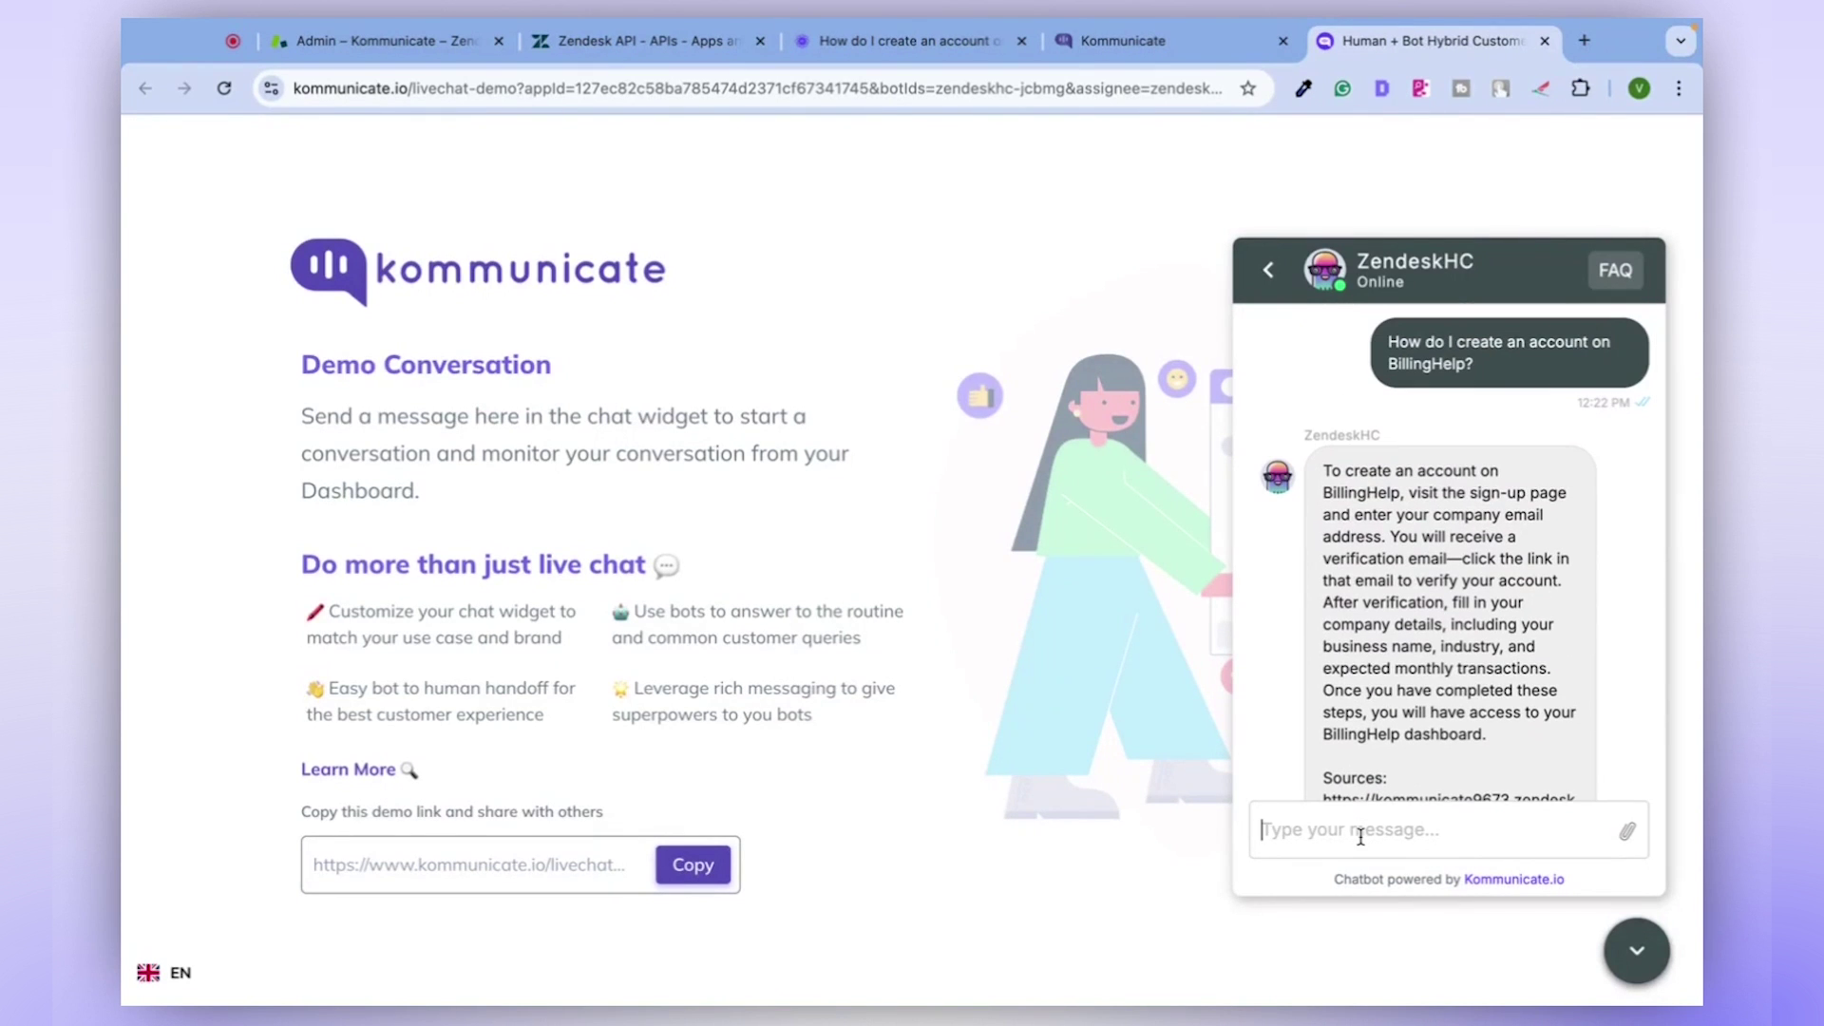
# - Ask the bot 'how to create an account' and review its account-creation steps and source link
pyautogui.write('how to create an account')
pyautogui.press('Return')
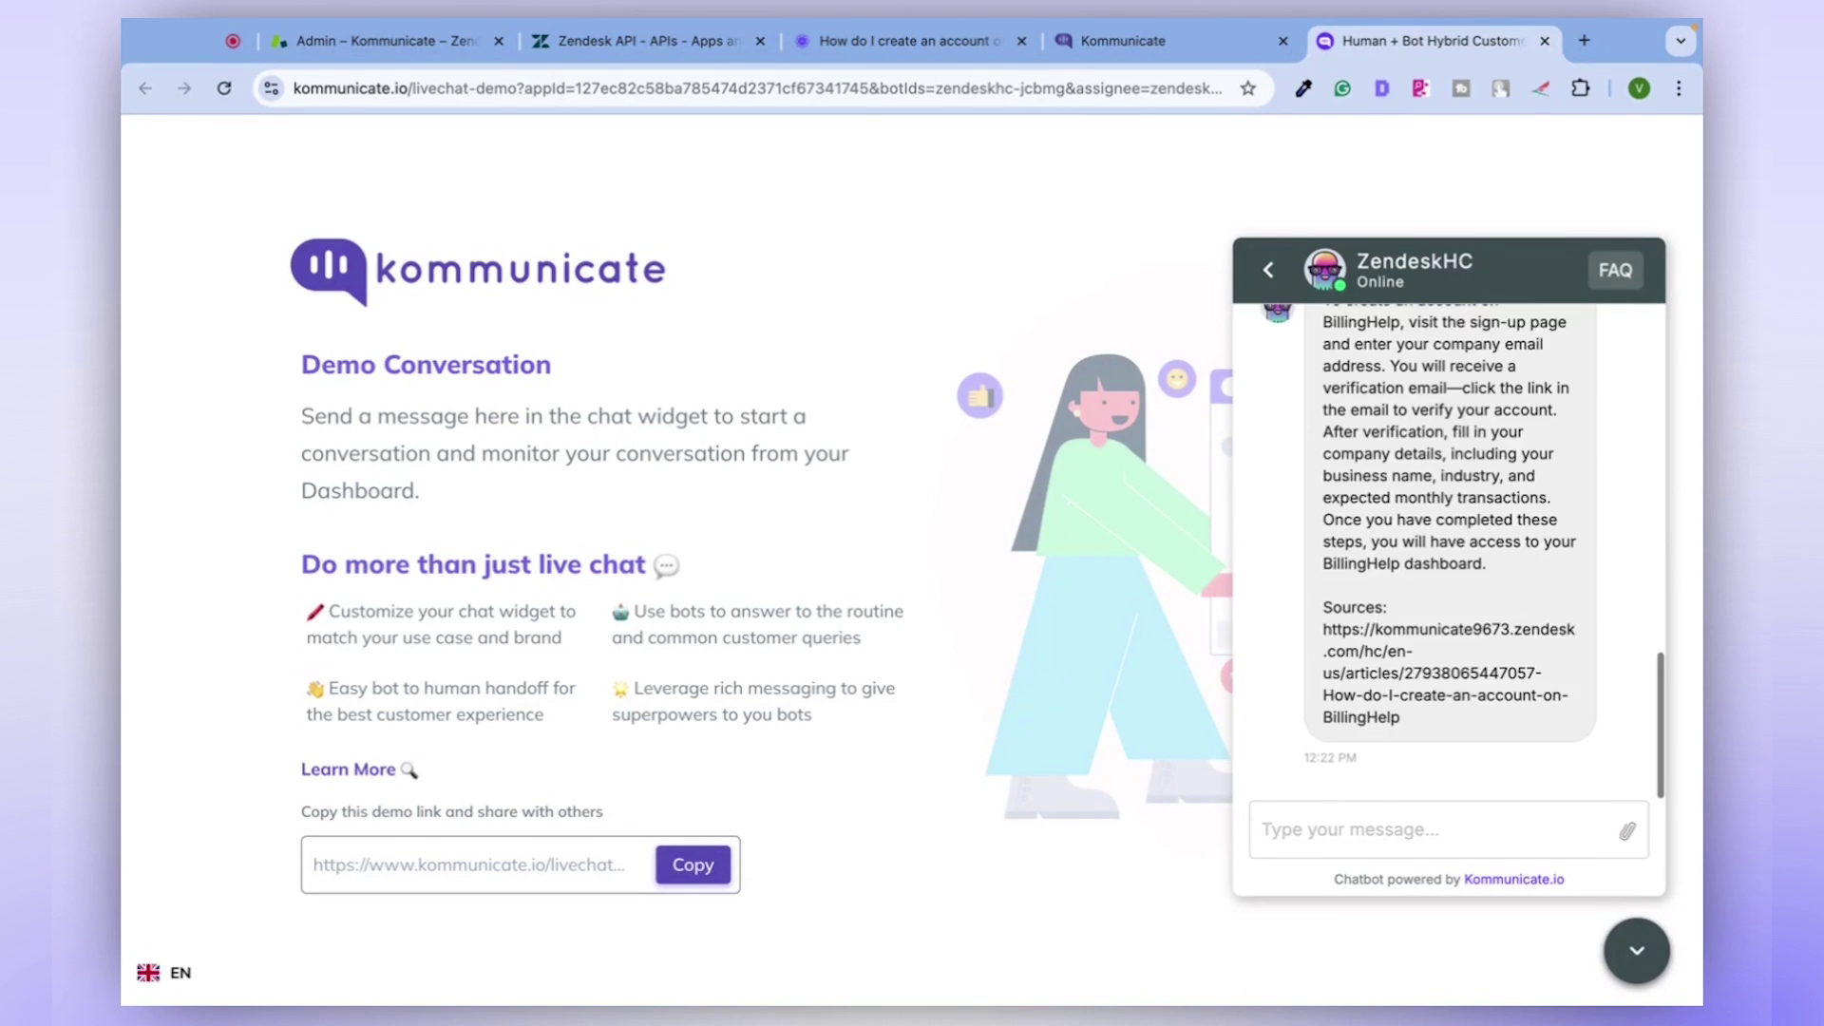
pyautogui.scroll(3, 1411, 714)
pyautogui.scroll(3, 1411, 714)
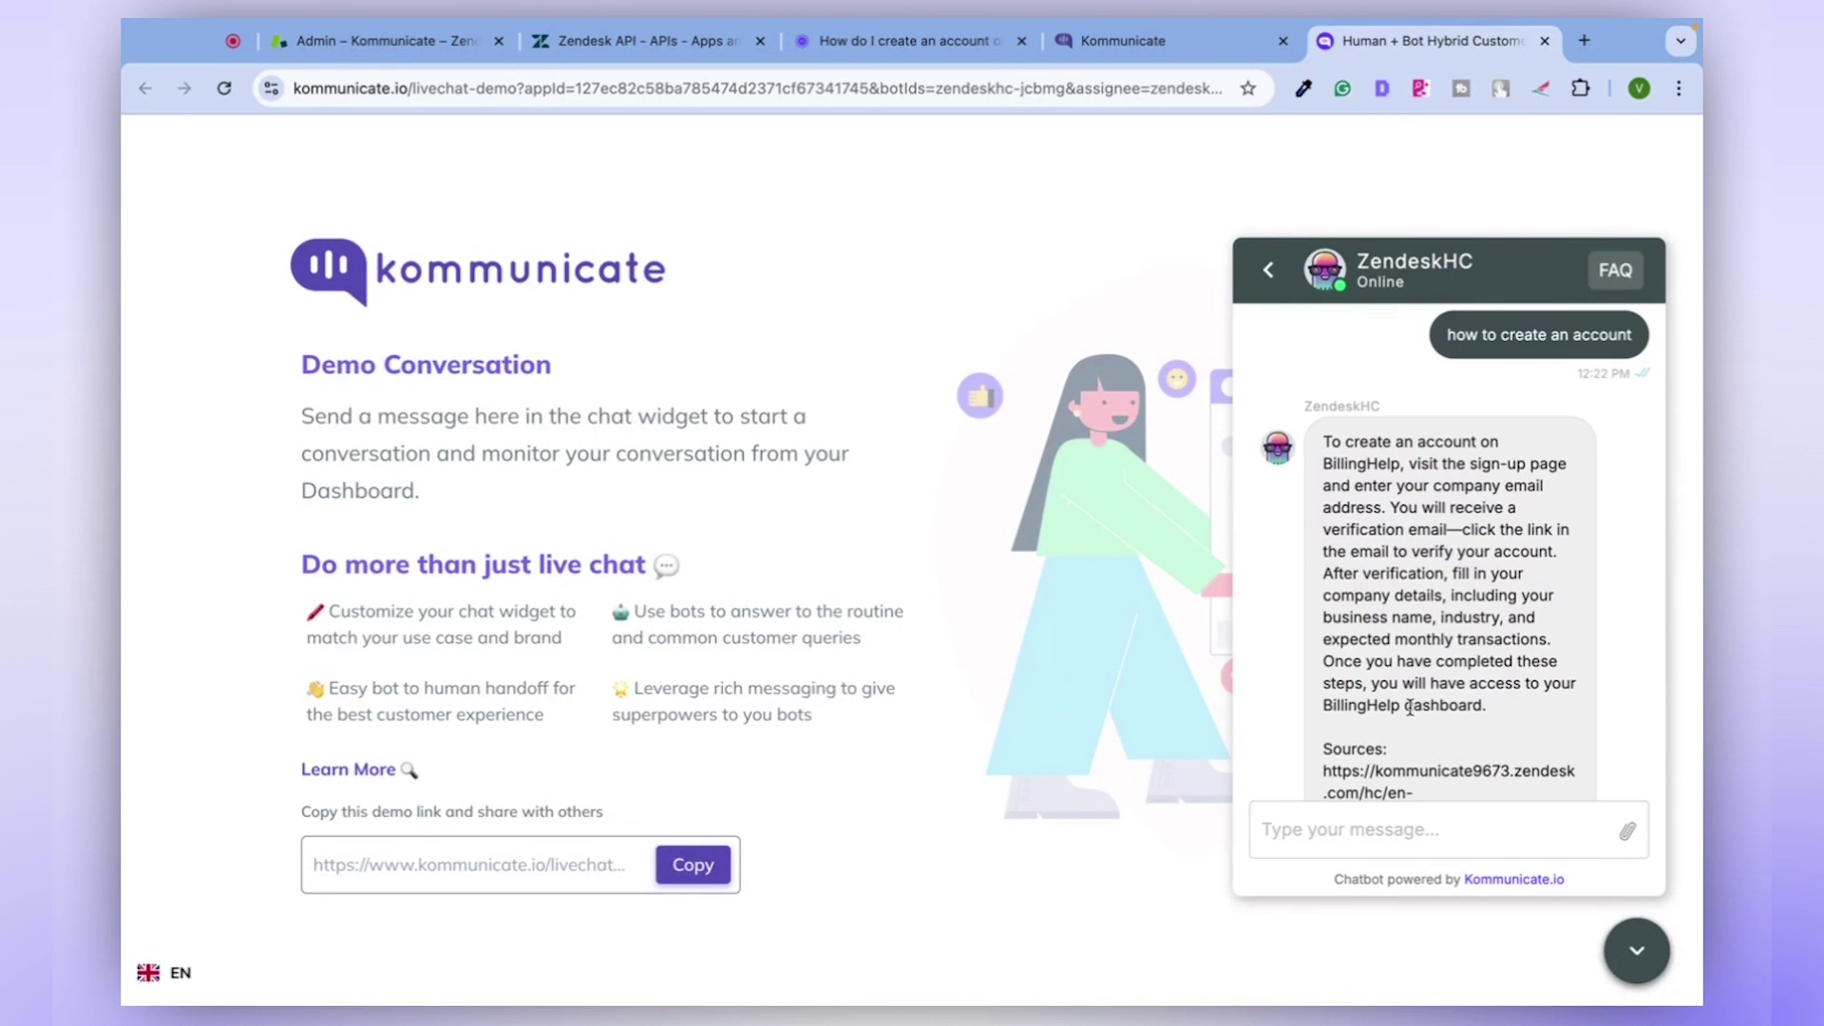
pyautogui.scroll(-7, 1411, 714)
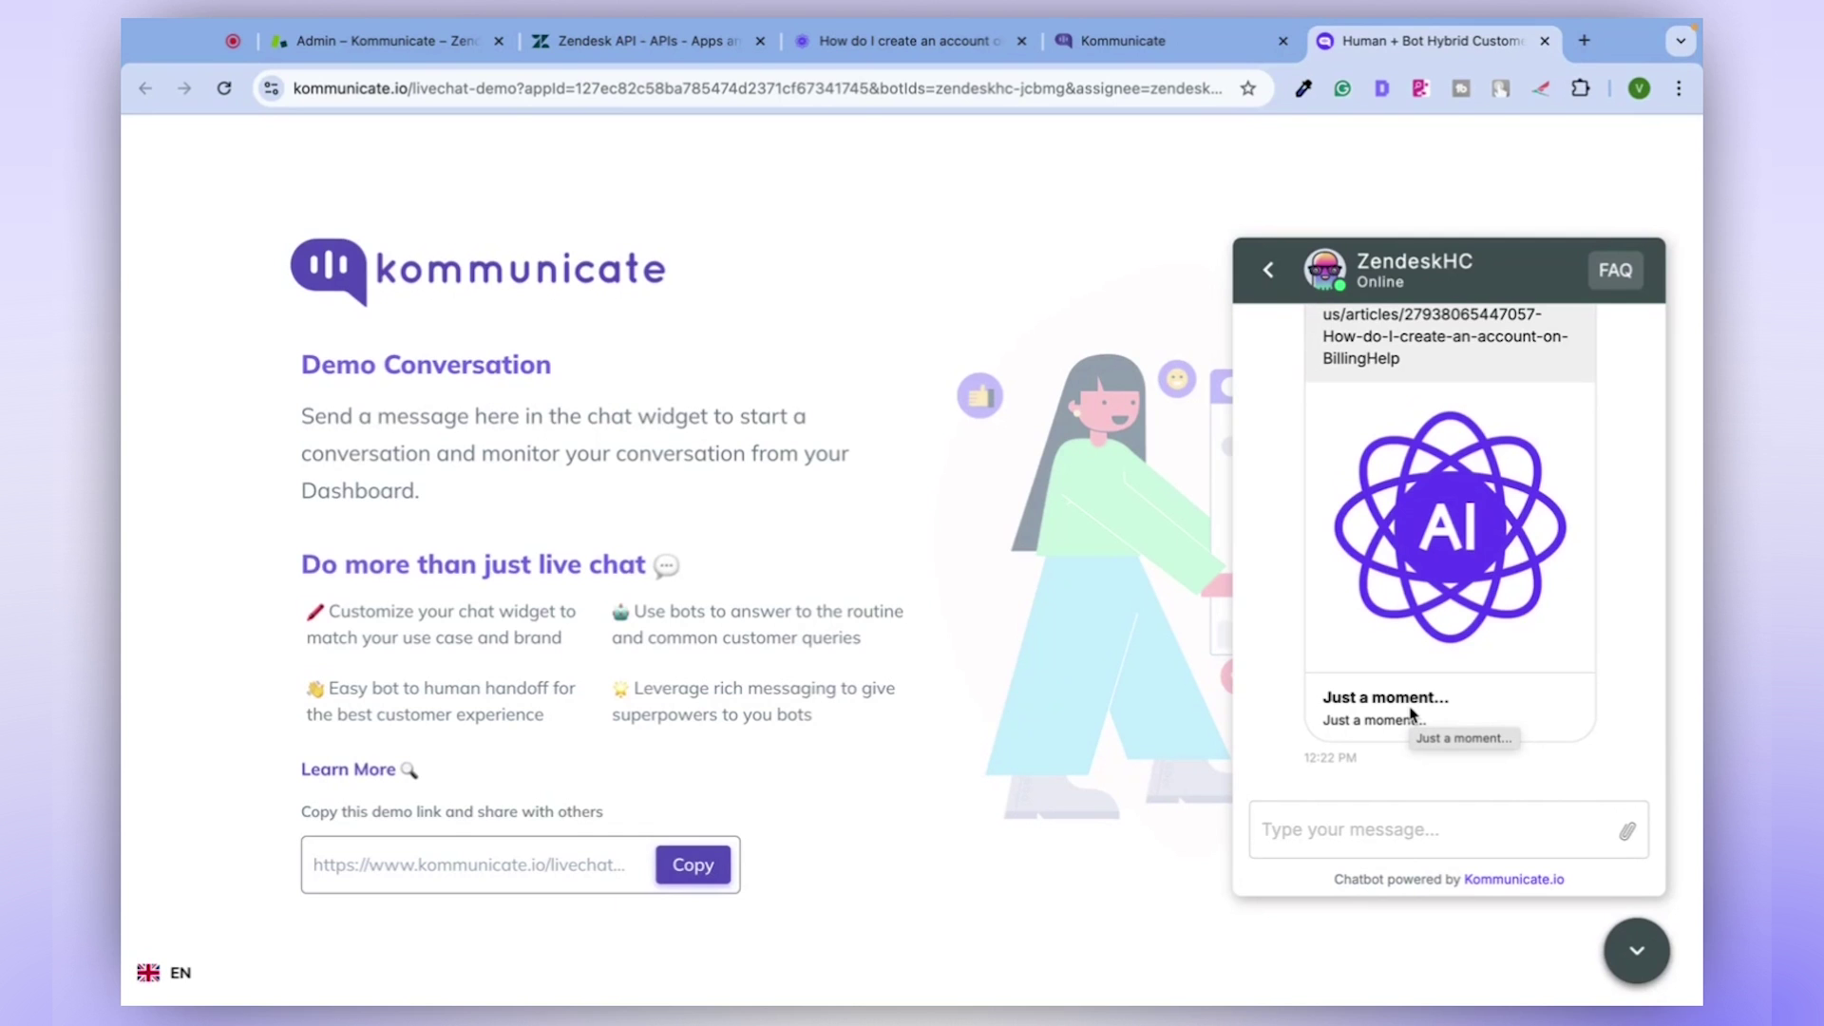
pyautogui.scroll(3, 1411, 714)
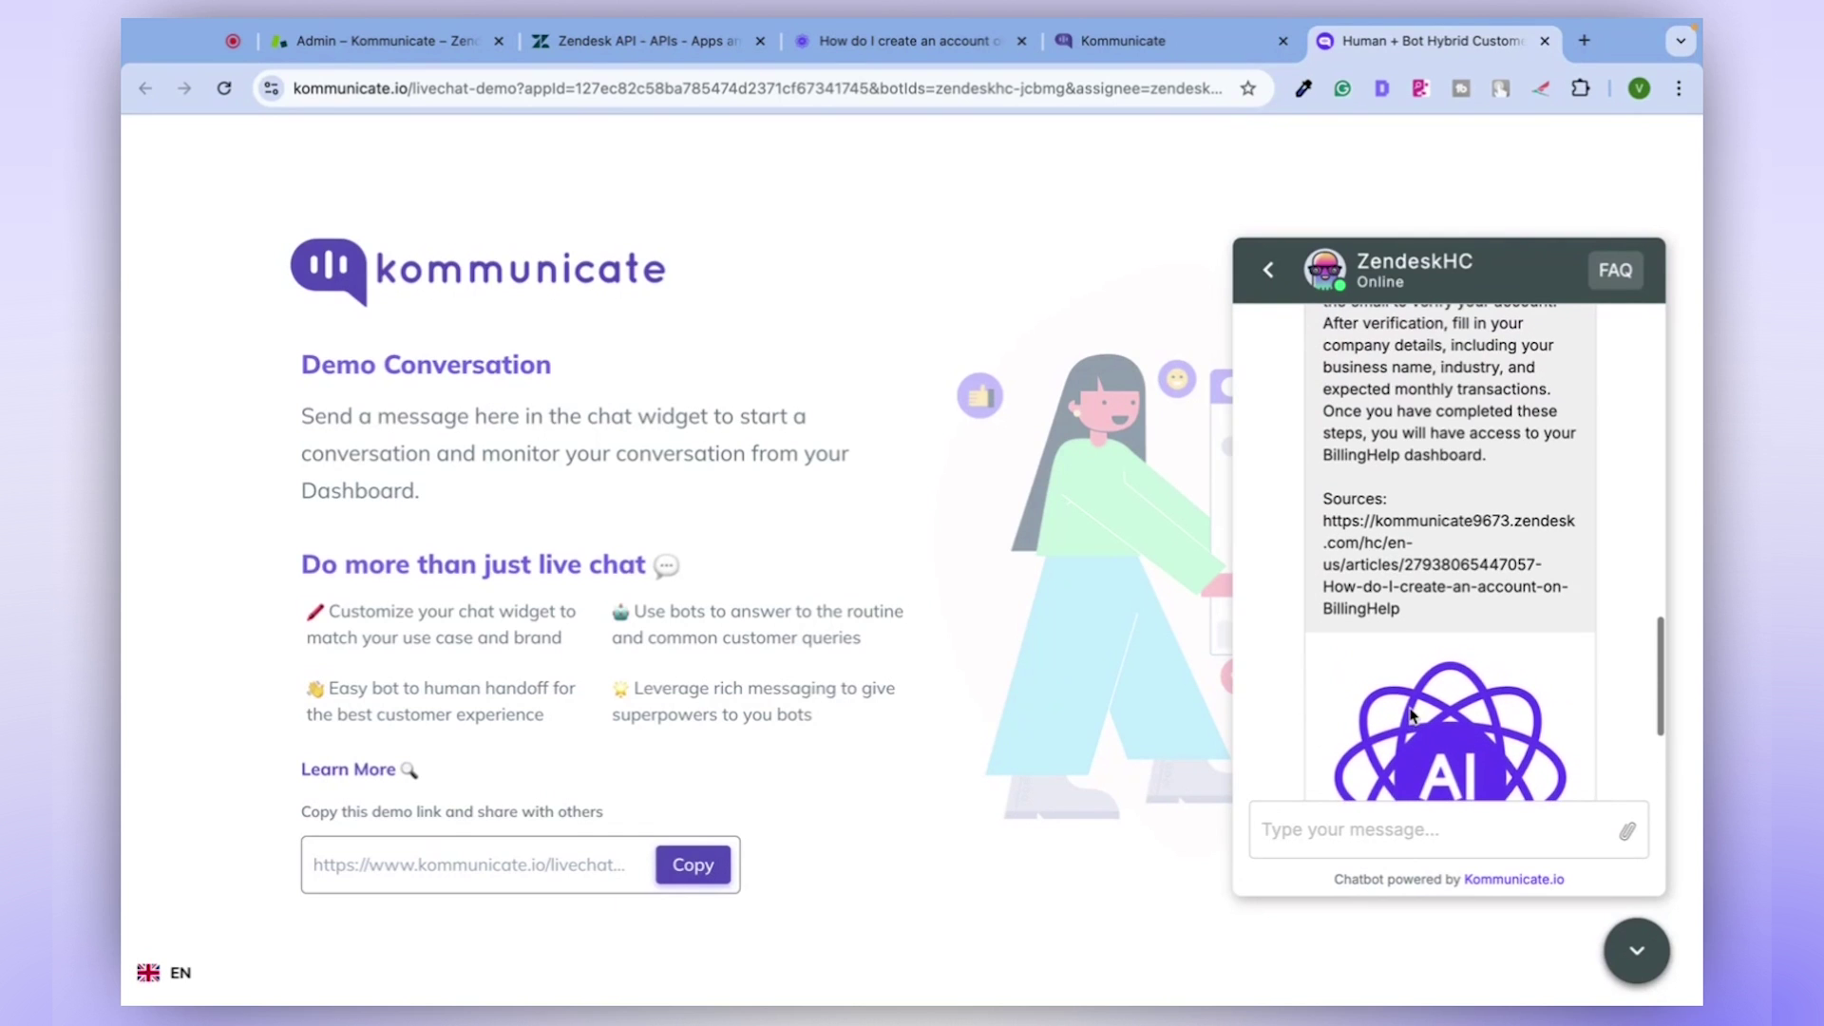